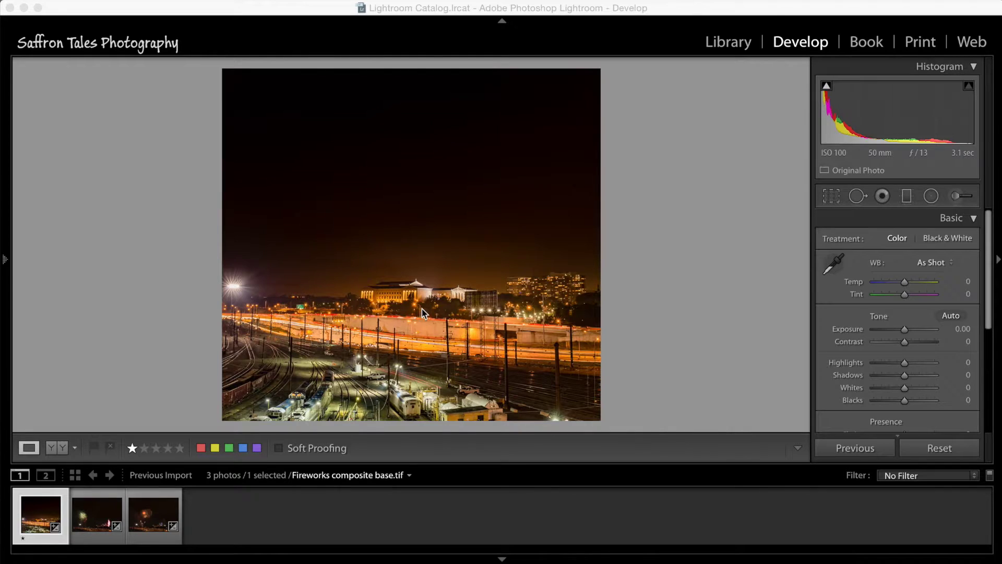
Show the photo info overlay with exposure settings and compare the fireworks shots ISH_9604 and ISH_9611 with the composite base photo.
{"action": "left_click", "coordinate": [100, 515]}
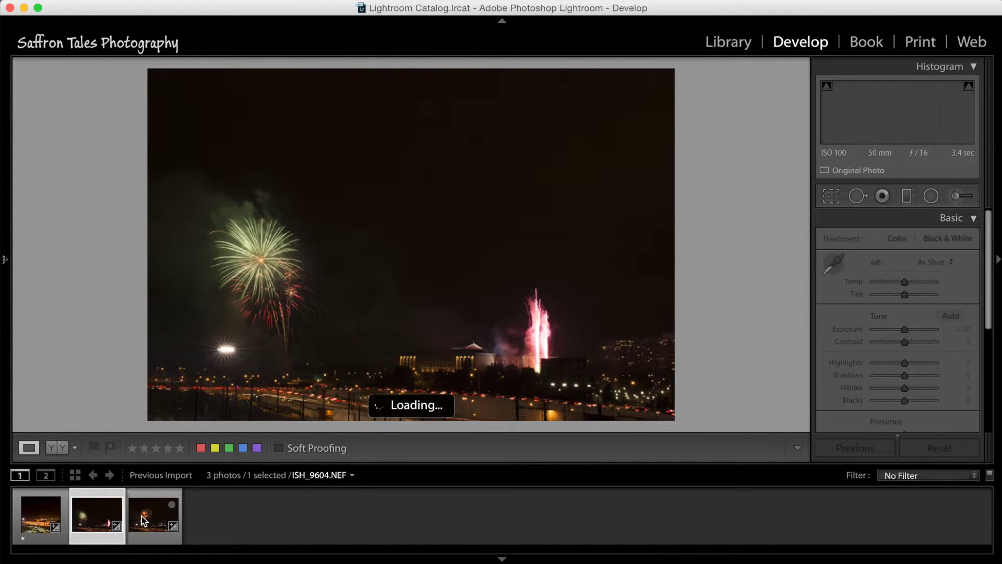
{"action": "left_click", "coordinate": [144, 517]}
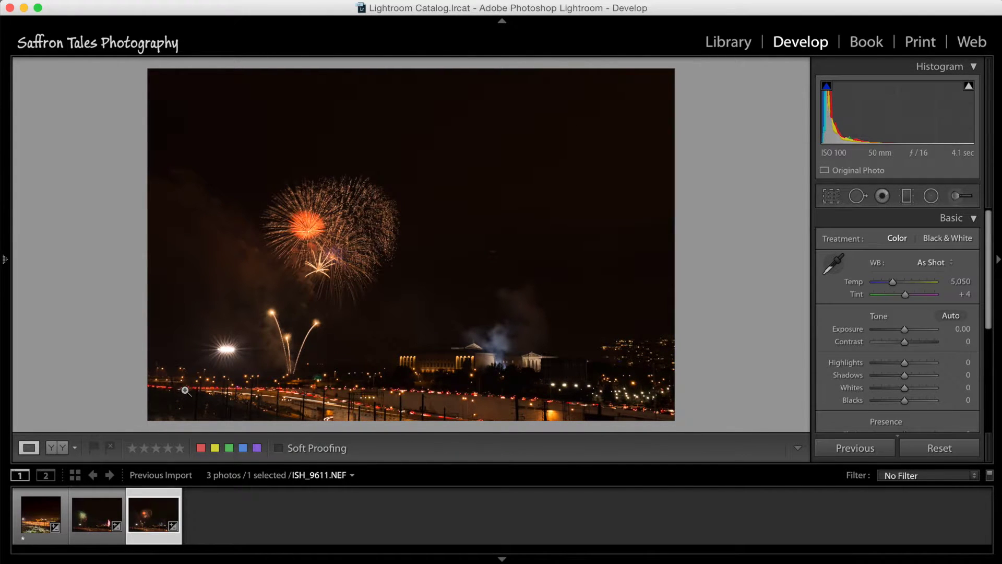
{"action": "key", "text": "i"}
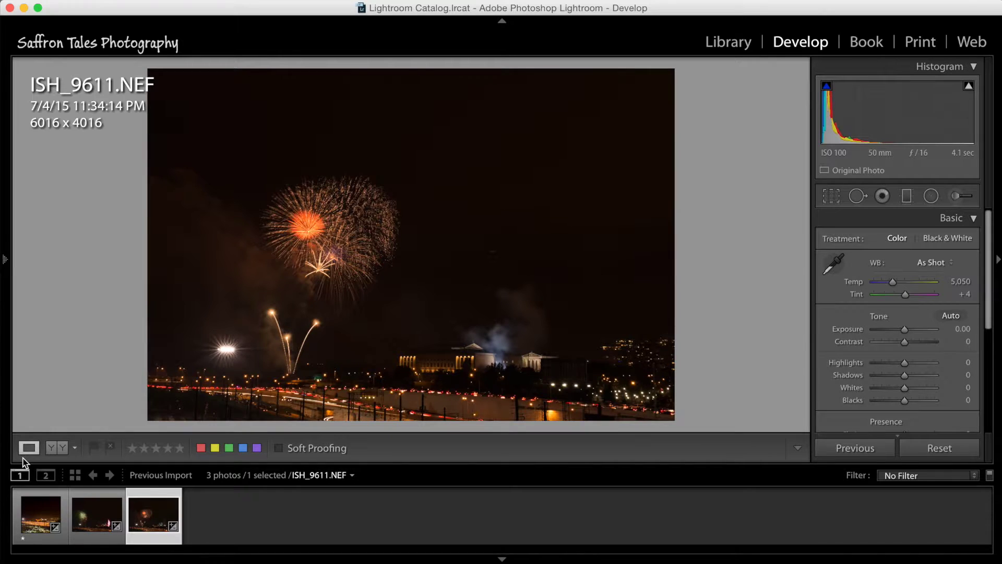
{"action": "key", "text": "i"}
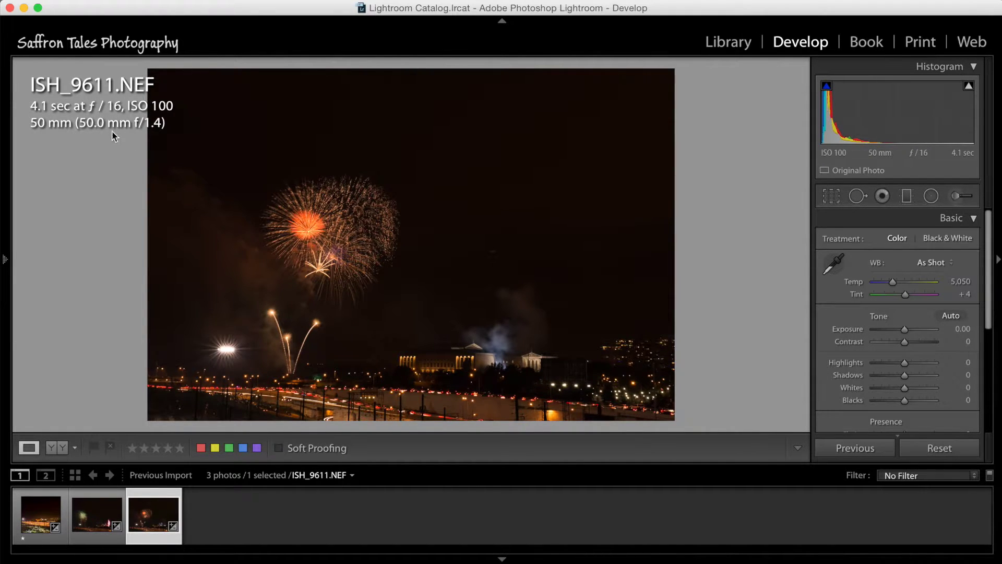
{"action": "left_click", "coordinate": [41, 514]}
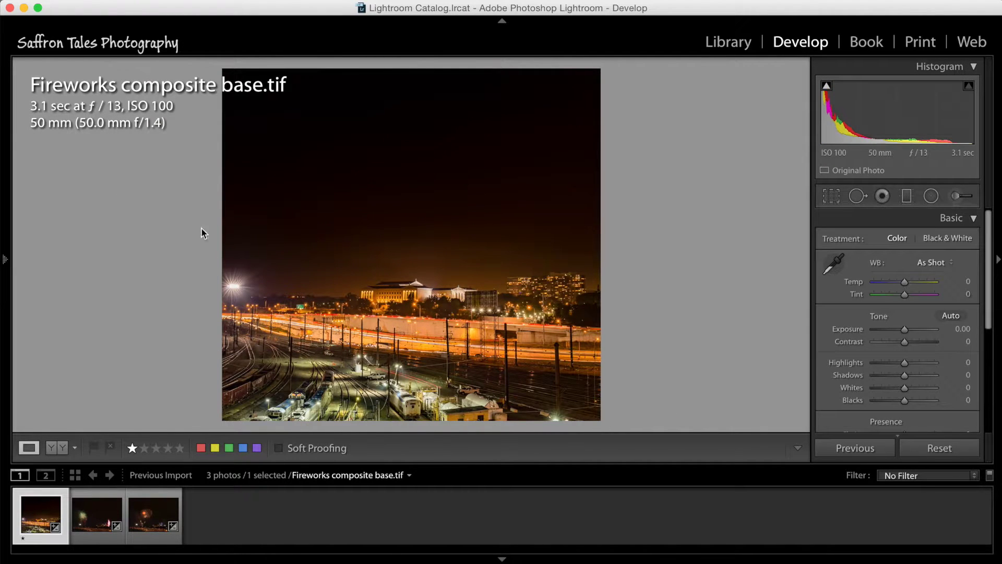
{"action": "left_click", "coordinate": [140, 522]}
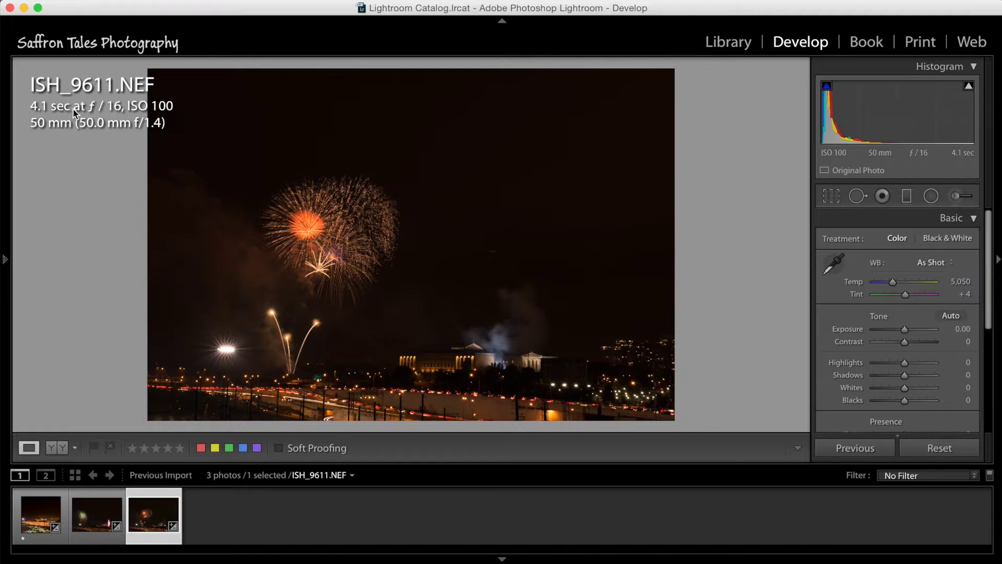
{"action": "left_click", "coordinate": [39, 520]}
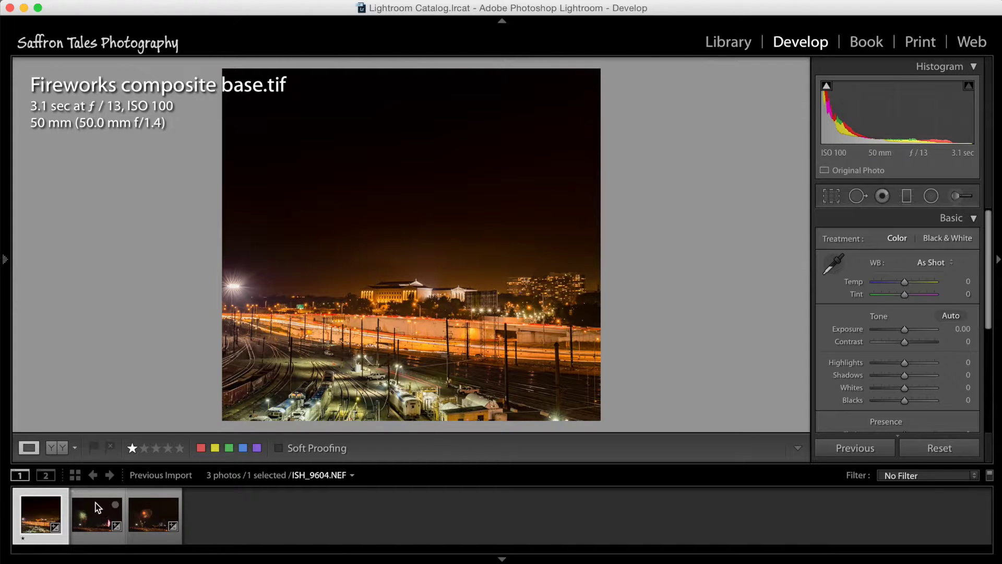
{"action": "left_click", "coordinate": [97, 523]}
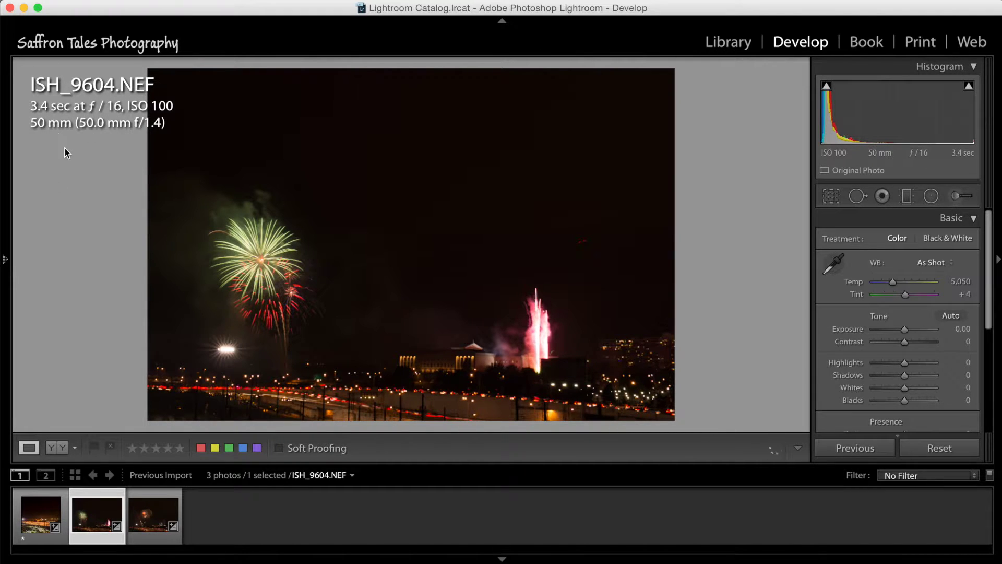
Select all three photos, starting from the composite base, and open them as layers in Photoshop.
{"action": "left_click", "coordinate": [34, 522]}
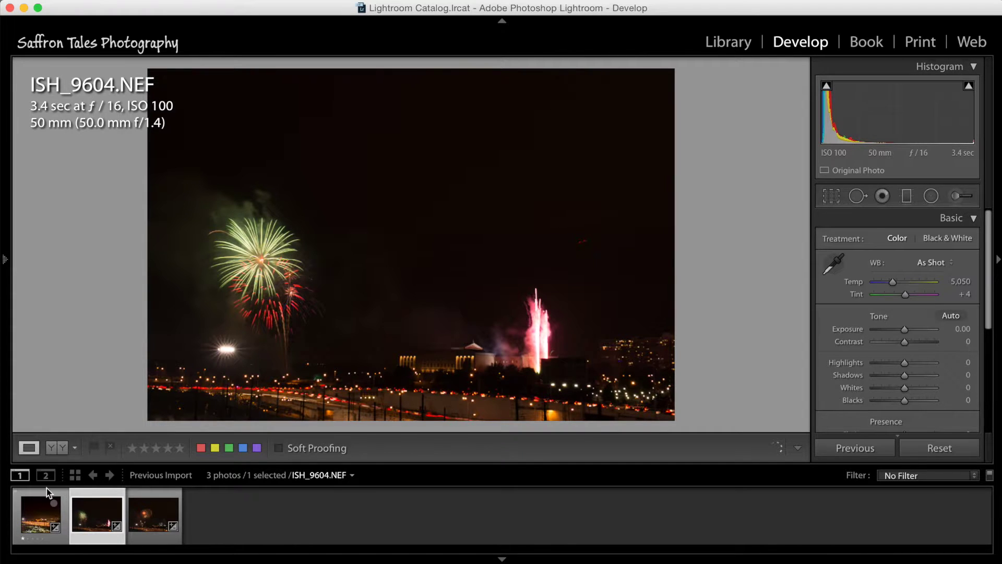
{"action": "left_click", "coordinate": [61, 496]}
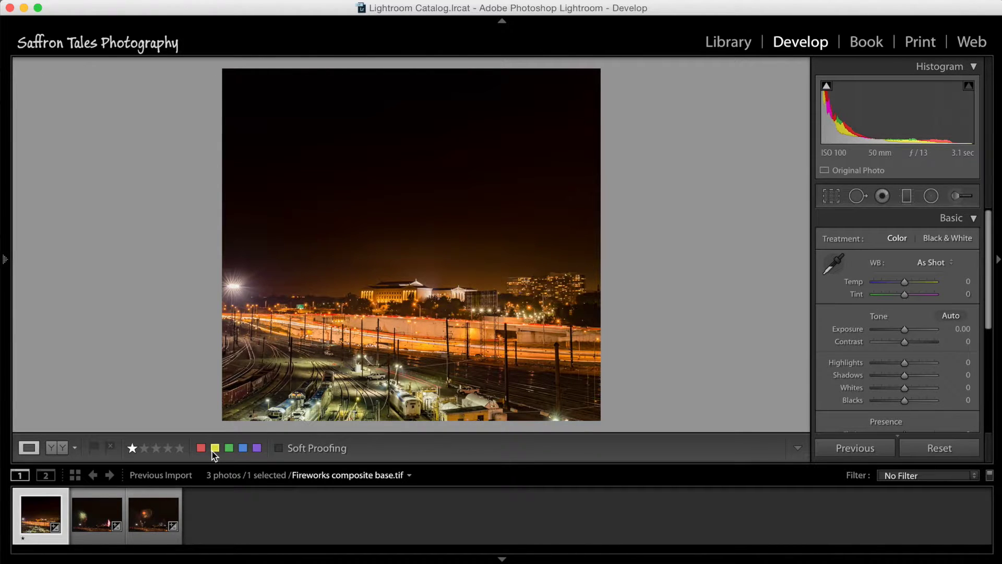
{"action": "key", "text": "shift"}
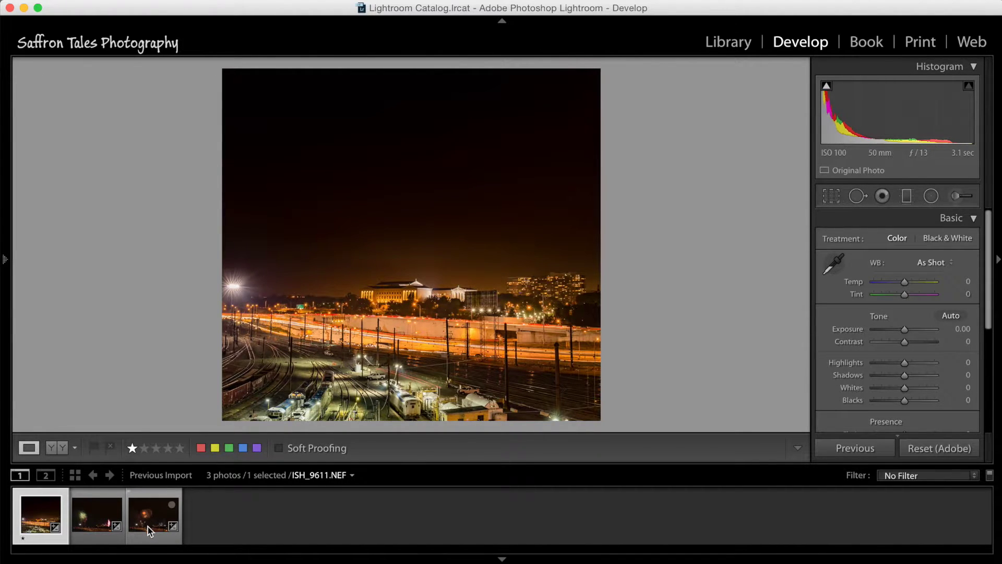
{"action": "left_click", "coordinate": [148, 516], "text": "shift"}
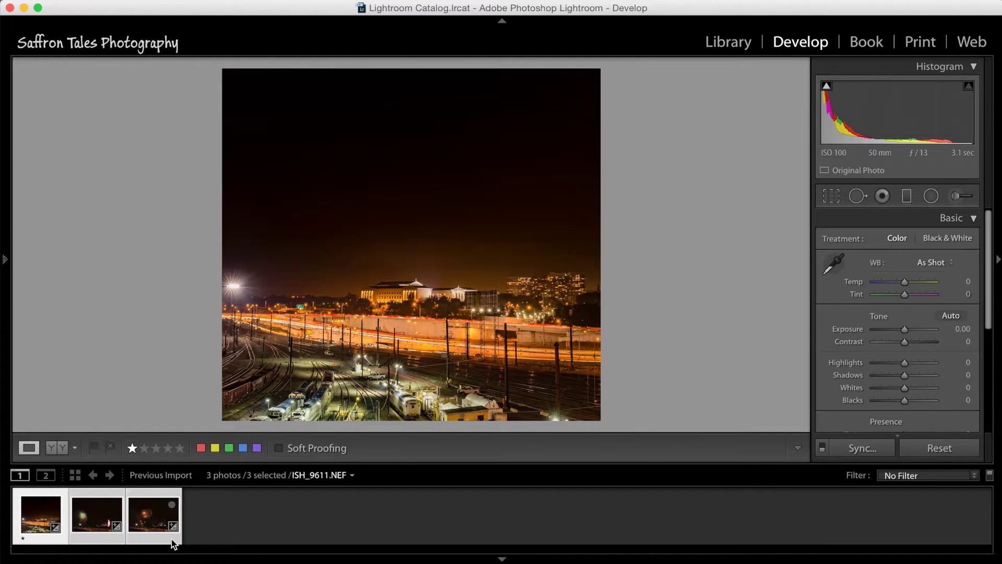
{"action": "right_click", "coordinate": [150, 517]}
{"action": "mouse_move", "coordinate": [245, 250]}
{"action": "left_click", "coordinate": [353, 270]}
{"action": "mouse_move", "coordinate": [287, 251]}
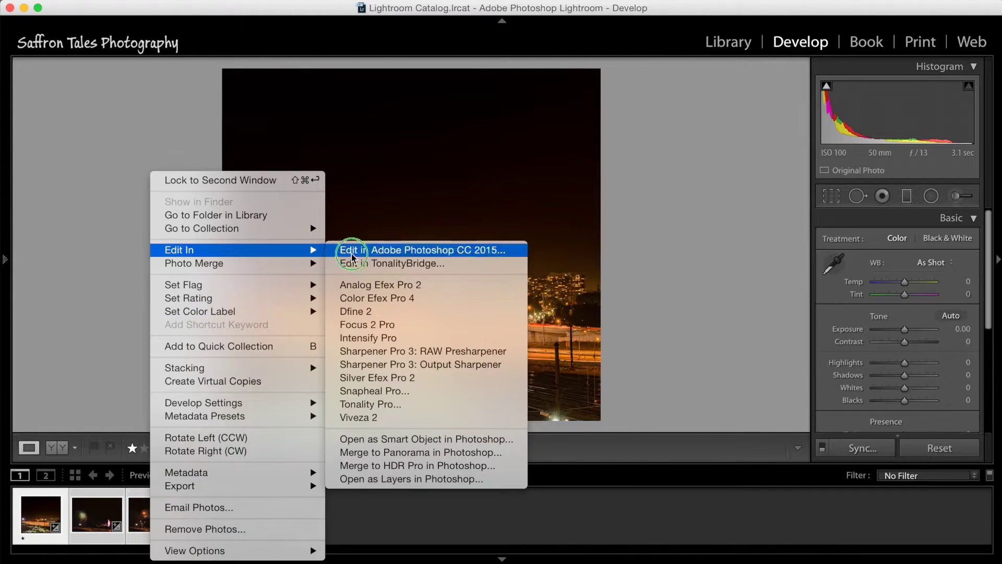
{"action": "left_click", "coordinate": [402, 478]}
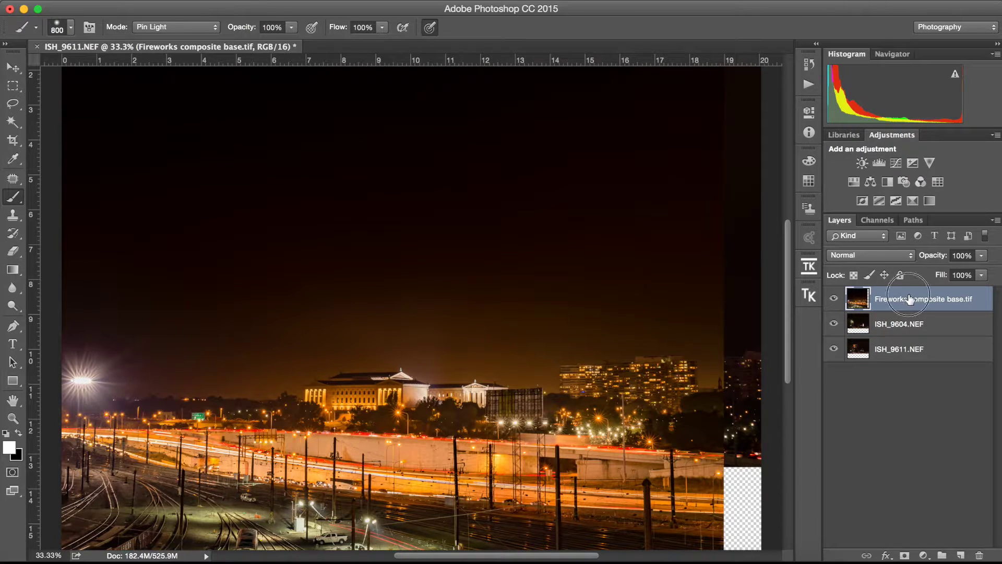
Move the Fireworks composite base layer to the bottom of the layer stack, beneath both fireworks layers.
{"action": "left_click_drag", "start_coordinate": [918, 298], "coordinate": [913, 368]}
{"action": "left_click", "coordinate": [904, 325]}
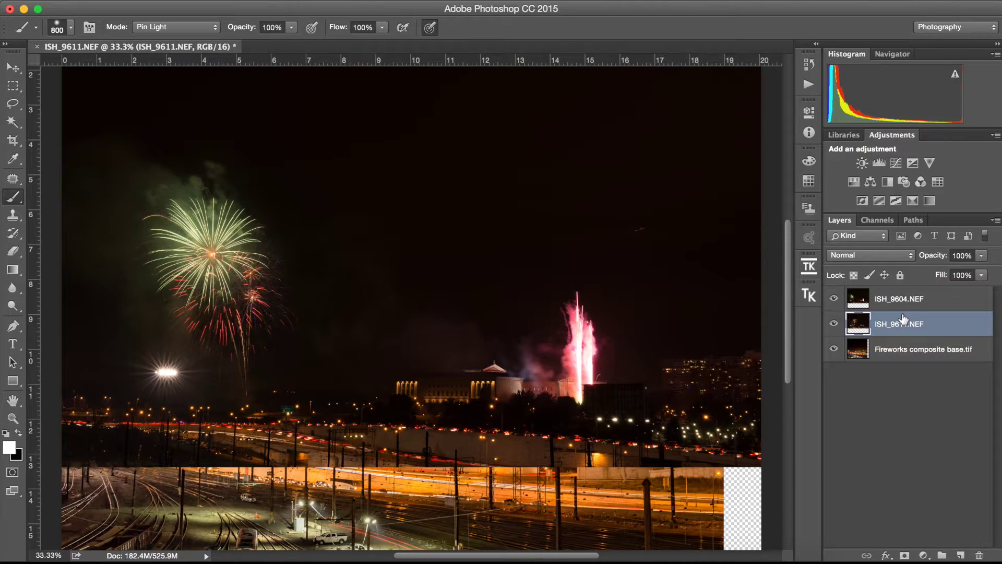
{"action": "key", "text": "z"}
{"action": "left_click_drag", "start_coordinate": [353, 351], "coordinate": [320, 357]}
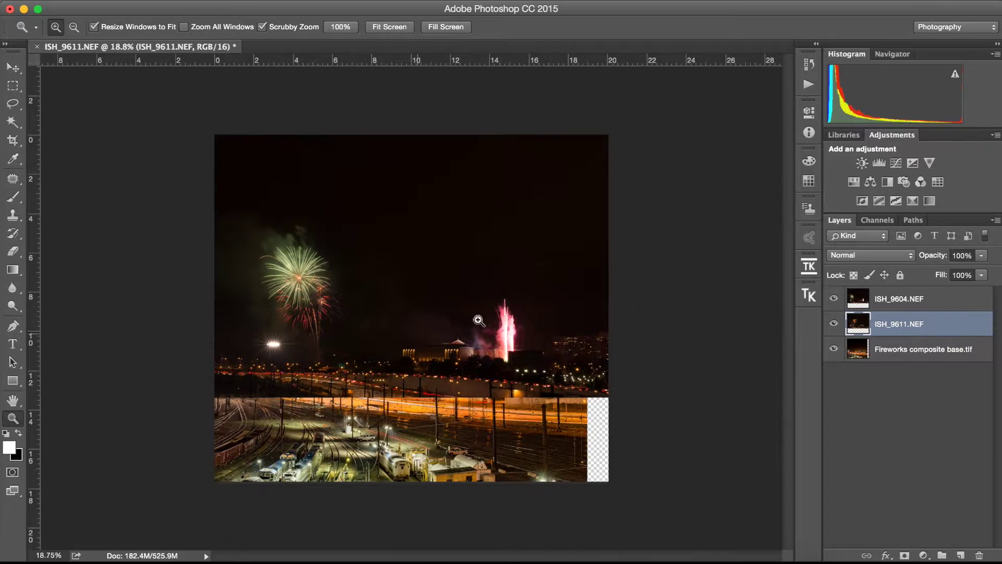
Hide and reshow the ISH_9604 and ISH_9611 layers to compare them with the base layer.
{"action": "left_click", "coordinate": [834, 298]}
{"action": "left_click", "coordinate": [834, 324]}
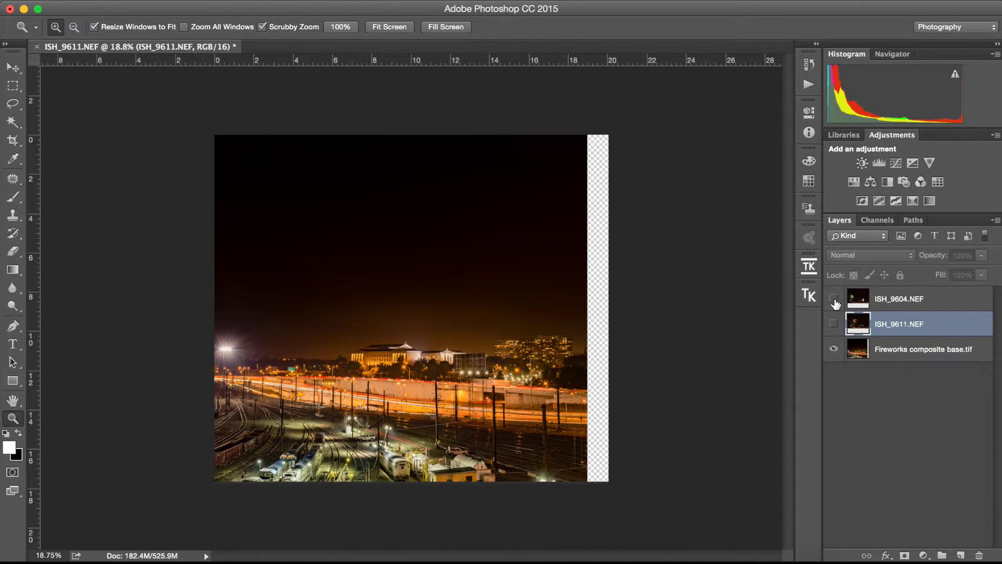
{"action": "left_click", "coordinate": [833, 298]}
{"action": "left_click", "coordinate": [834, 323]}
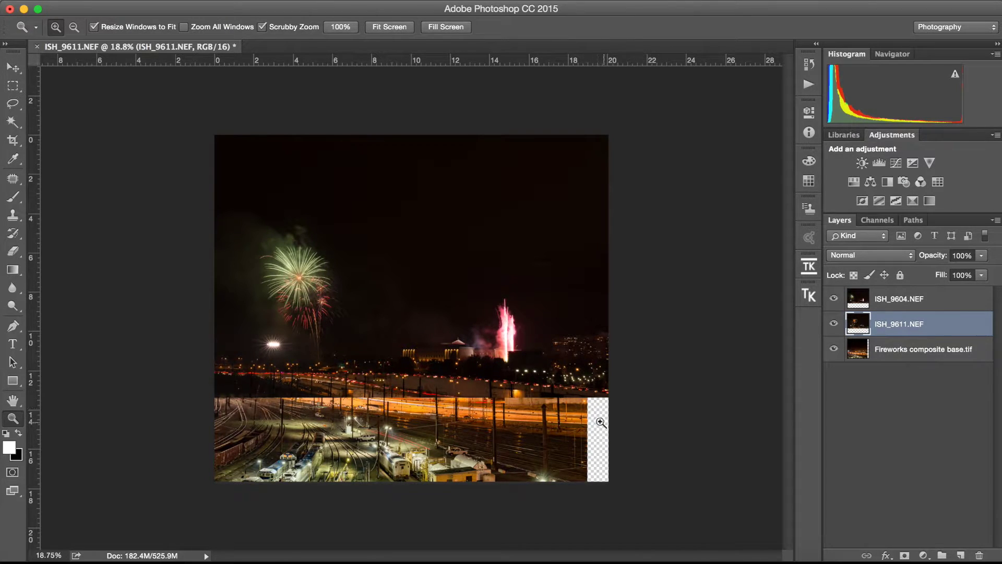
Auto-align the ISH_9604 and ISH_9611 layers using the Auto projection.
{"action": "left_click", "coordinate": [907, 303], "text": "shift"}
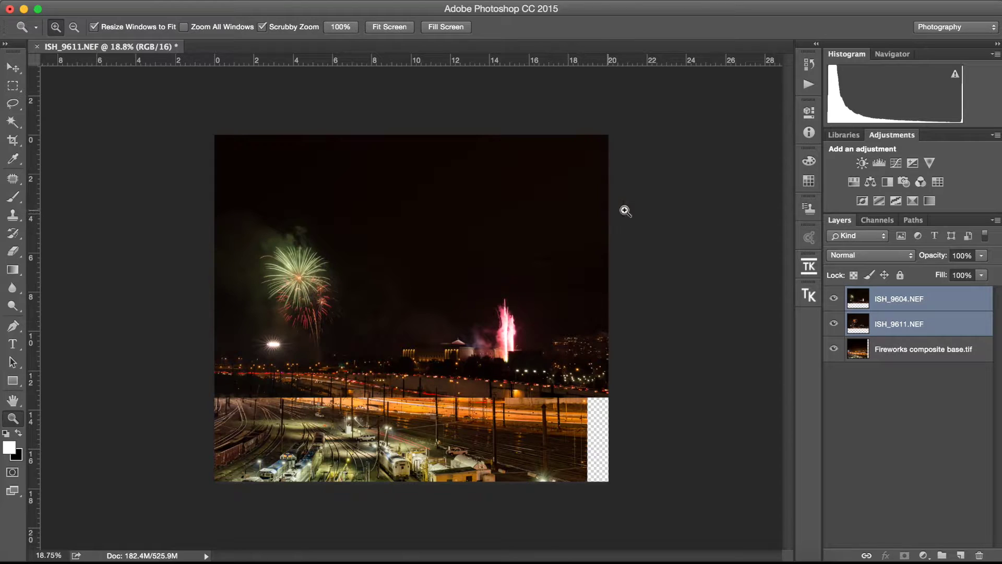
{"action": "left_click", "coordinate": [159, 1]}
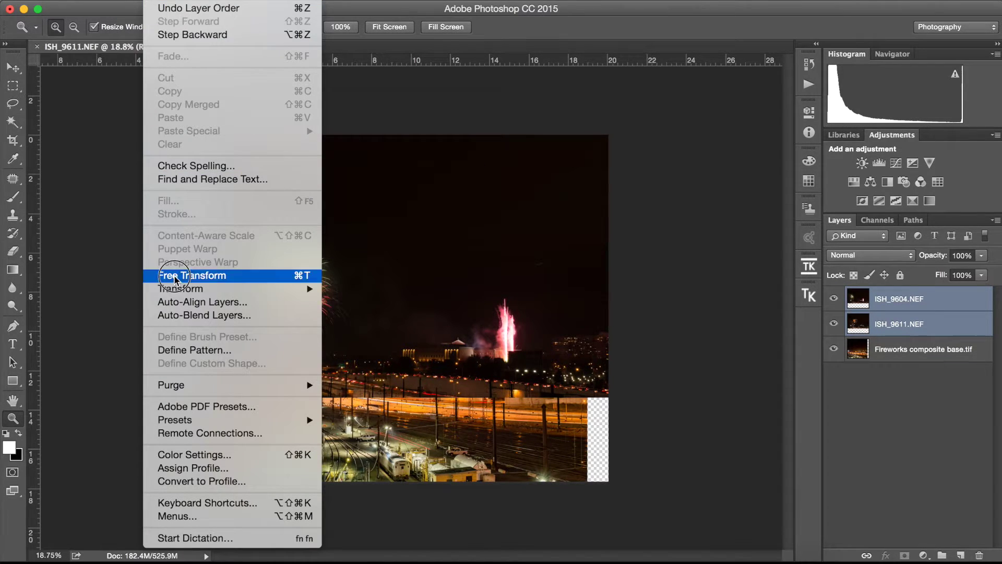
{"action": "left_click", "coordinate": [185, 302]}
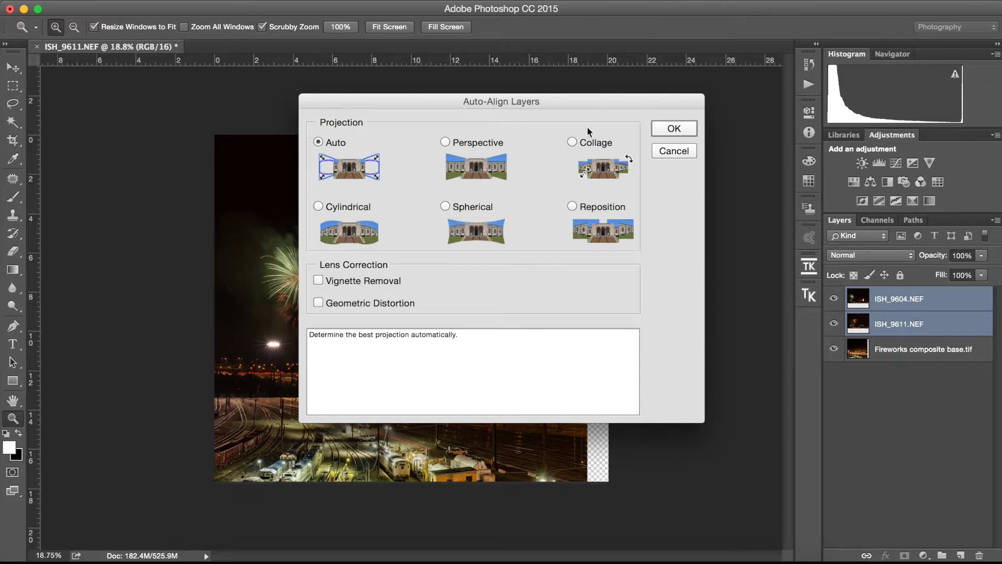
{"action": "left_click", "coordinate": [674, 129]}
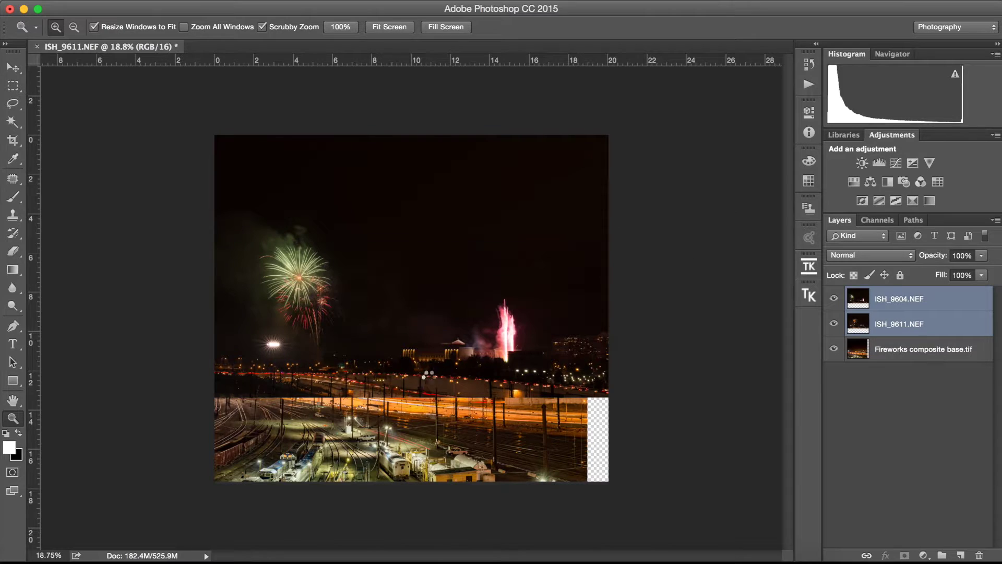
Switch the ISH_9604 layer and the base layer off and on to inspect the fireworks layers' alignment.
{"action": "left_click", "coordinate": [834, 299]}
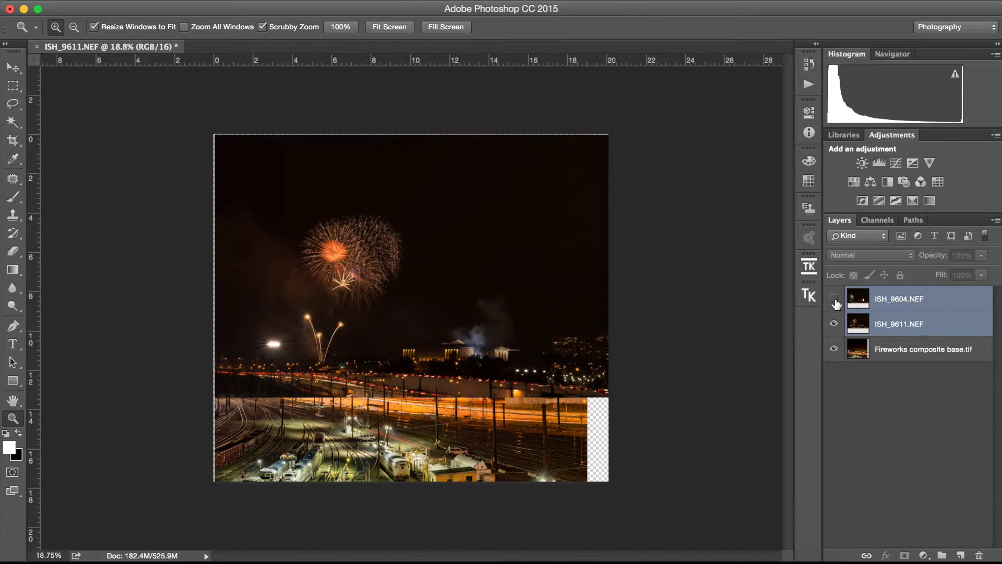
{"action": "left_click", "coordinate": [833, 299]}
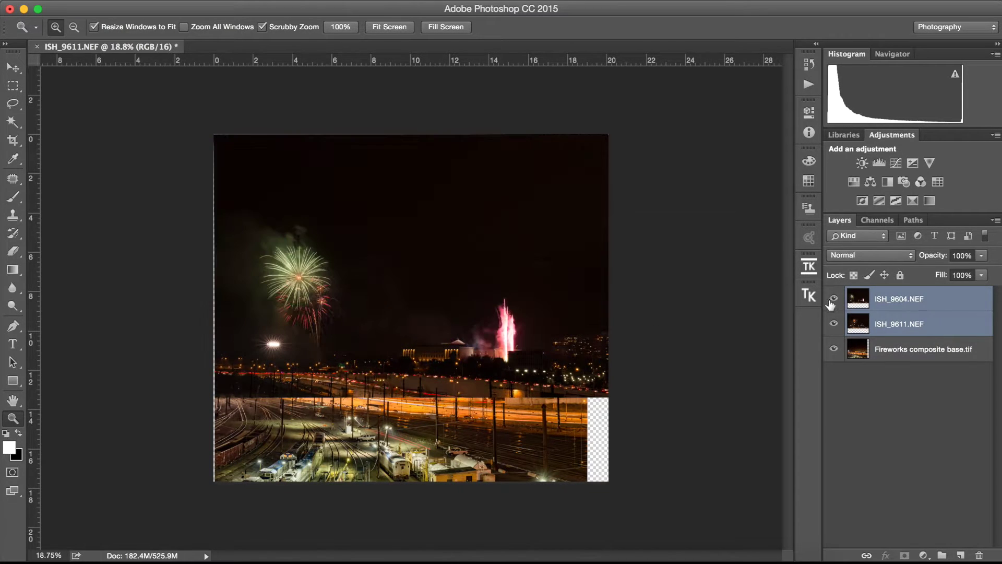
{"action": "left_click", "coordinate": [860, 377]}
{"action": "left_click", "coordinate": [834, 348]}
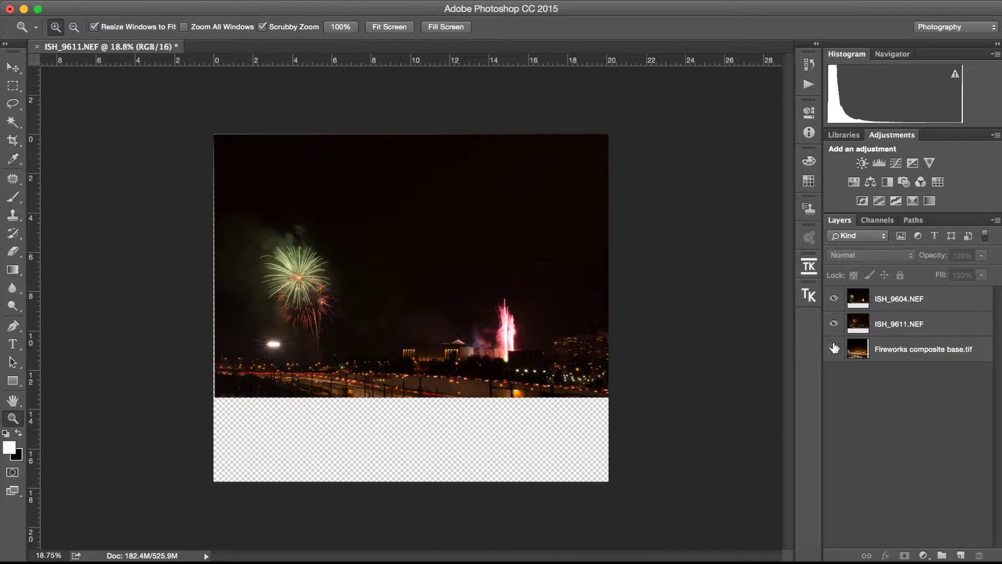
{"action": "left_click", "coordinate": [834, 349]}
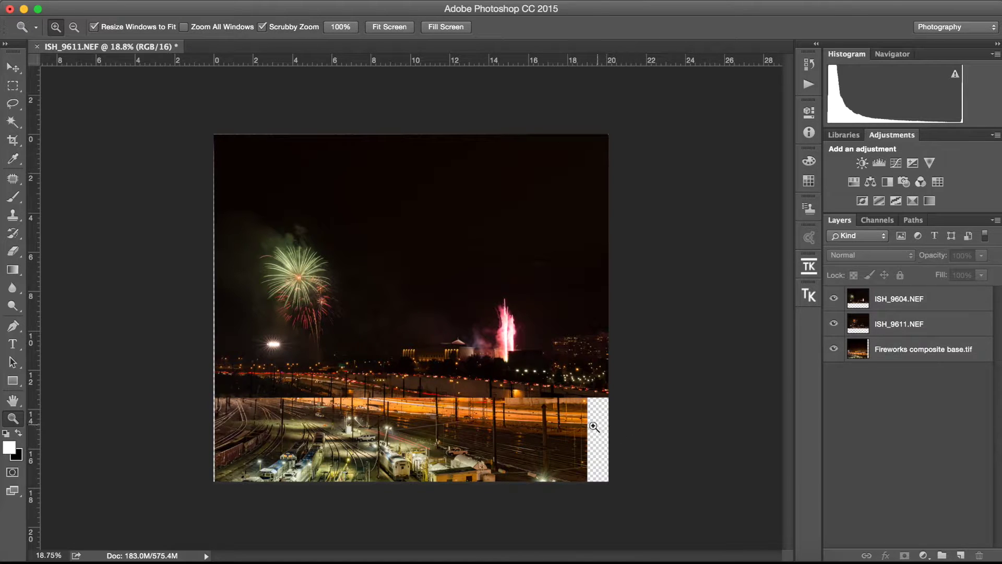
Add a black layer mask to ISH_9604, and show ISH_9611 and give it a layer mask inverted to black.
{"action": "left_click", "coordinate": [888, 306]}
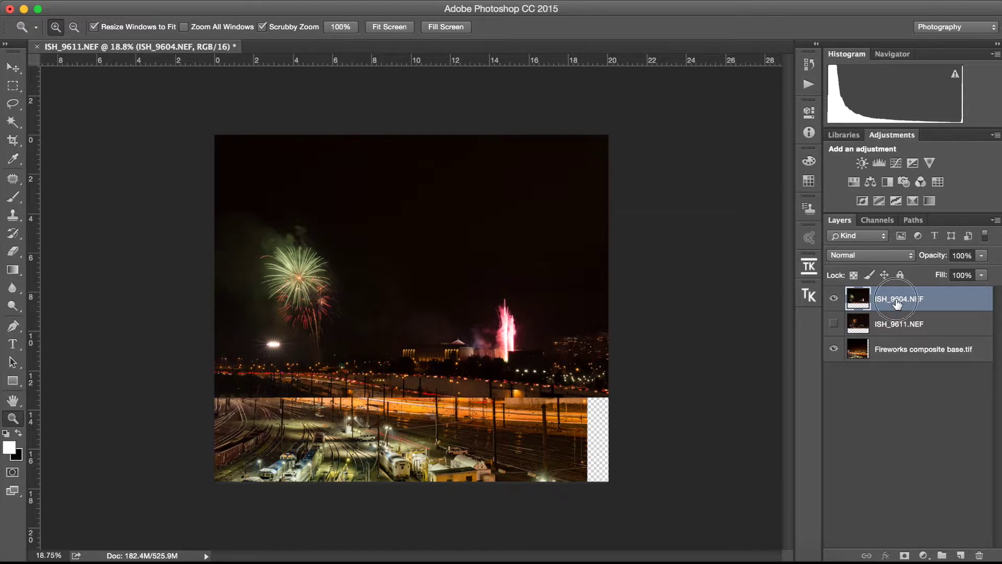
{"action": "left_click", "coordinate": [902, 556], "text": "alt"}
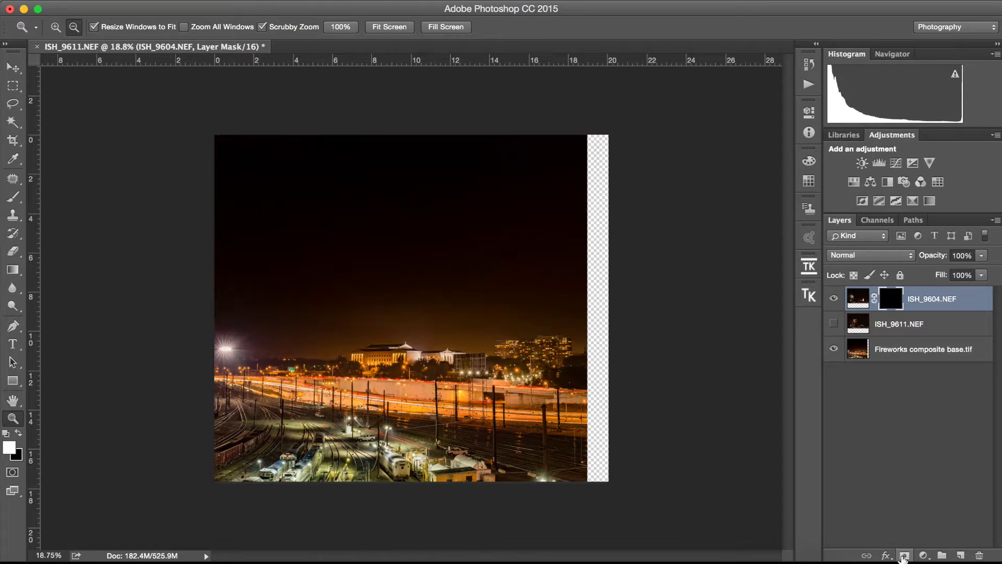
{"action": "left_click", "coordinate": [899, 328]}
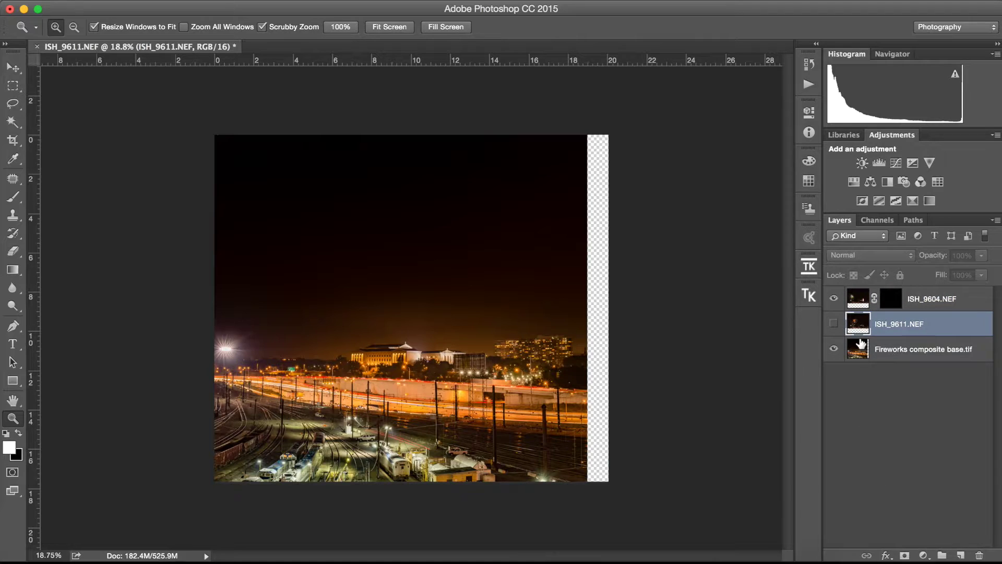
{"action": "left_click", "coordinate": [833, 324]}
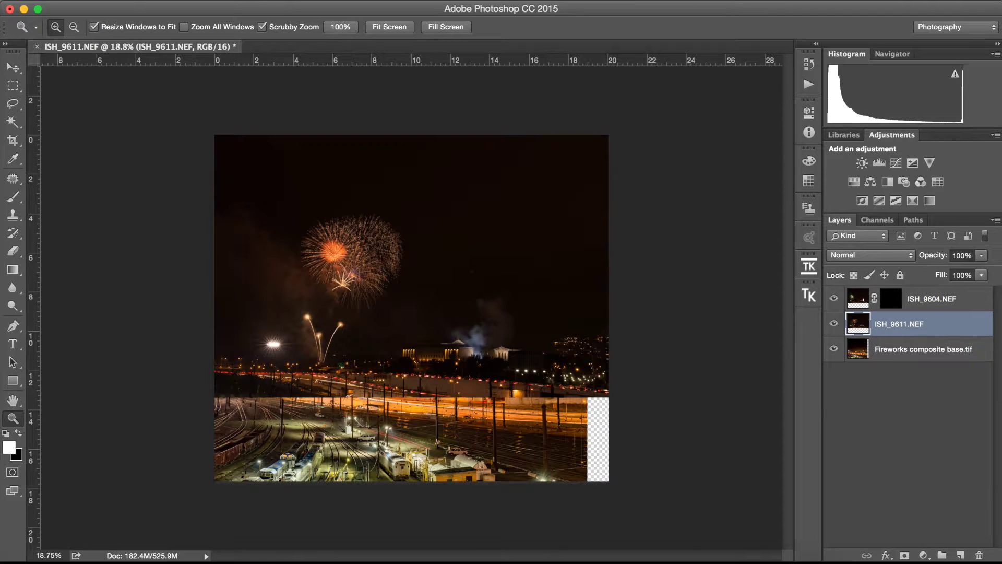
{"action": "left_click", "coordinate": [904, 556]}
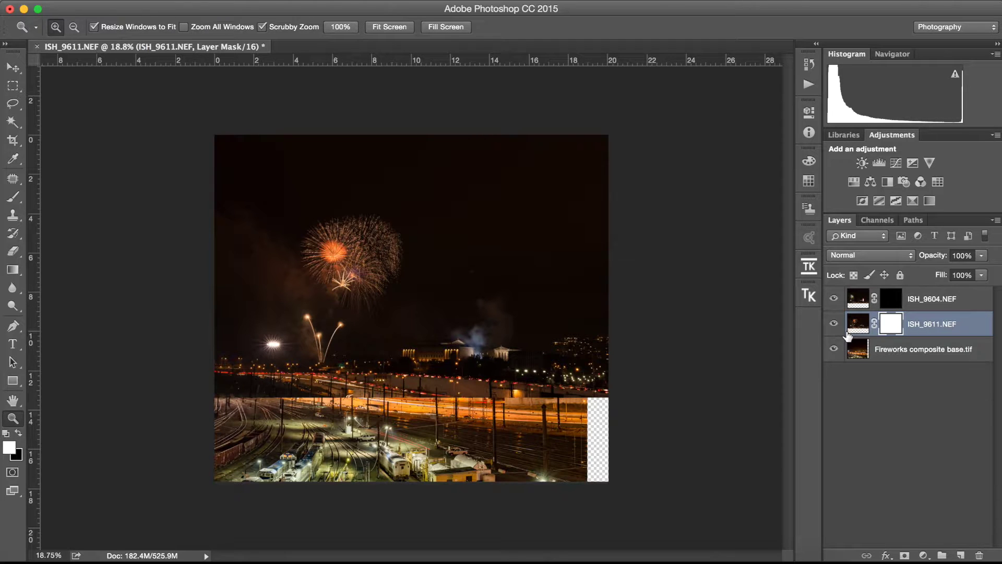
{"action": "key", "text": "super+i"}
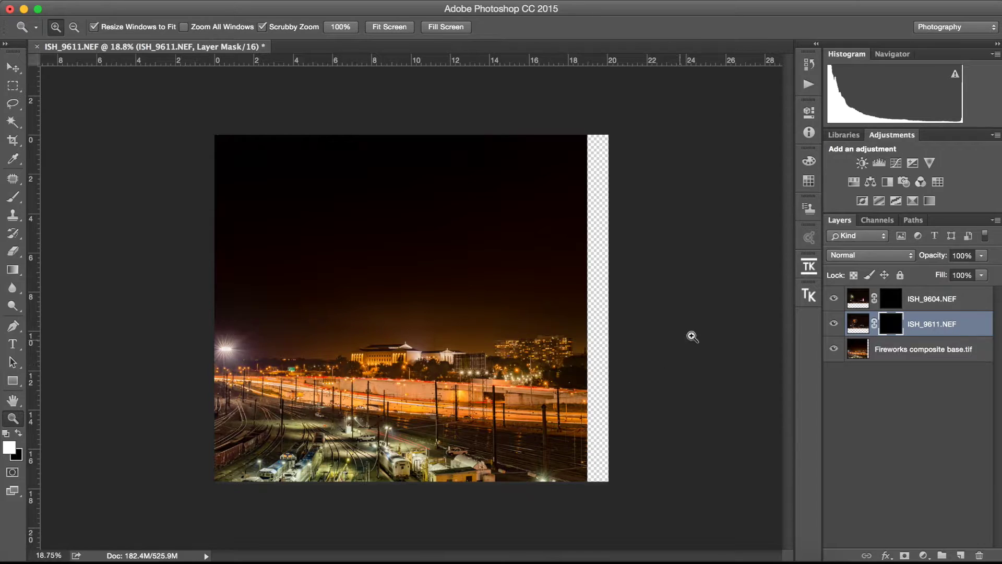
Hide the ISH_9611 layer and paint white at 60% brush opacity on the ISH_9604 mask over the green and red firework.
{"action": "left_click", "coordinate": [892, 302]}
{"action": "left_click", "coordinate": [834, 325]}
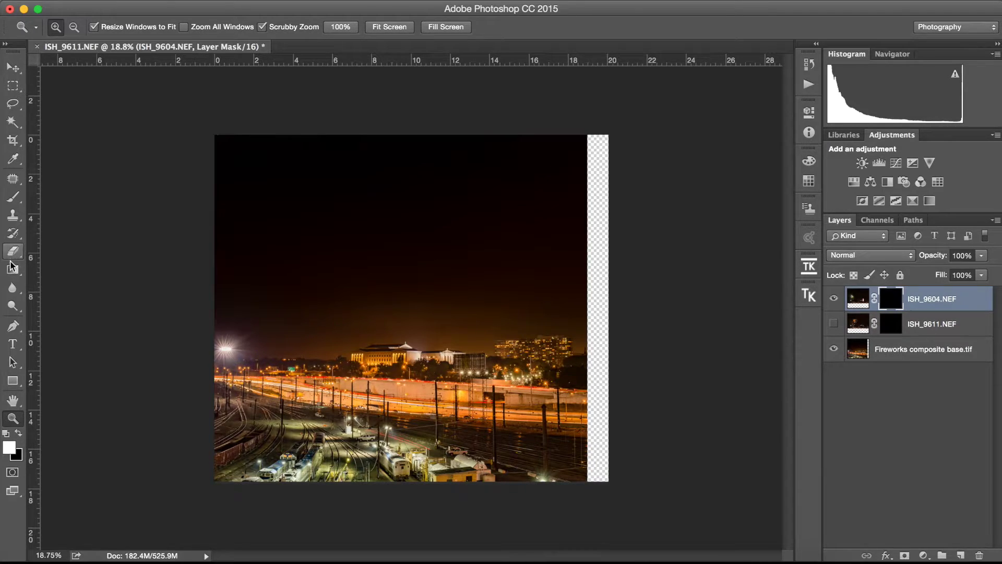
{"action": "key", "text": "b"}
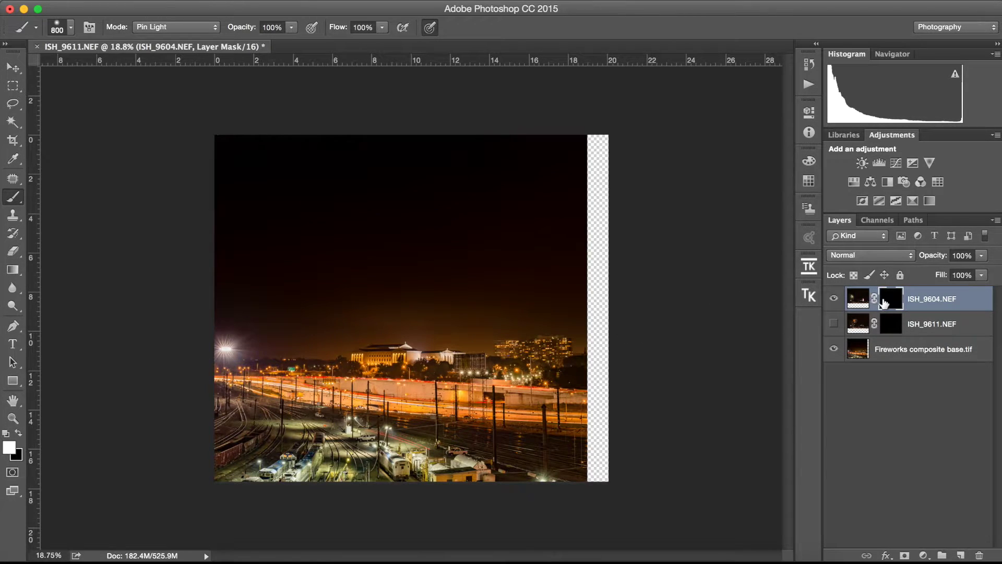
{"action": "mouse_move", "coordinate": [293, 38]}
{"action": "left_mouse_down"}
{"action": "mouse_move", "coordinate": [294, 47]}
{"action": "mouse_move", "coordinate": [282, 39]}
{"action": "left_mouse_up"}
{"action": "left_click", "coordinate": [291, 27]}
{"action": "left_click", "coordinate": [276, 27]}
{"action": "type", "text": "60"}
{"action": "key", "text": "Return"}
{"action": "mouse_move", "coordinate": [255, 245]}
{"action": "left_mouse_down"}
{"action": "mouse_move", "coordinate": [272, 269]}
{"action": "mouse_move", "coordinate": [309, 265]}
{"action": "mouse_move", "coordinate": [308, 256]}
{"action": "mouse_move", "coordinate": [286, 287]}
{"action": "mouse_move", "coordinate": [328, 300]}
{"action": "mouse_move", "coordinate": [291, 318]}
{"action": "mouse_move", "coordinate": [306, 341]}
{"action": "mouse_move", "coordinate": [327, 343]}
{"action": "mouse_move", "coordinate": [287, 331]}
{"action": "mouse_move", "coordinate": [308, 284]}
{"action": "mouse_move", "coordinate": [301, 248]}
{"action": "mouse_move", "coordinate": [289, 241]}
{"action": "mouse_move", "coordinate": [260, 270]}
{"action": "mouse_move", "coordinate": [297, 262]}
{"action": "mouse_move", "coordinate": [326, 284]}
{"action": "mouse_move", "coordinate": [302, 232]}
{"action": "mouse_move", "coordinate": [228, 262]}
{"action": "mouse_move", "coordinate": [278, 224]}
{"action": "mouse_move", "coordinate": [283, 286]}
{"action": "mouse_move", "coordinate": [301, 227]}
{"action": "mouse_move", "coordinate": [287, 311]}
{"action": "mouse_move", "coordinate": [318, 236]}
{"action": "mouse_move", "coordinate": [313, 334]}
{"action": "left_mouse_up"}
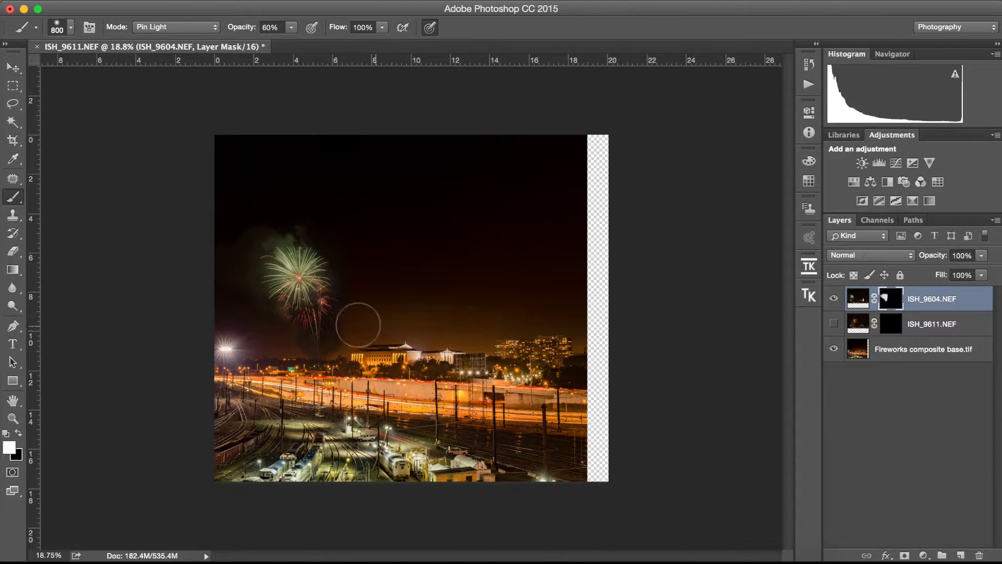
View the ISH_9604 layer mask on its own, then return to the layer's image.
{"action": "left_click", "coordinate": [892, 300], "text": "alt"}
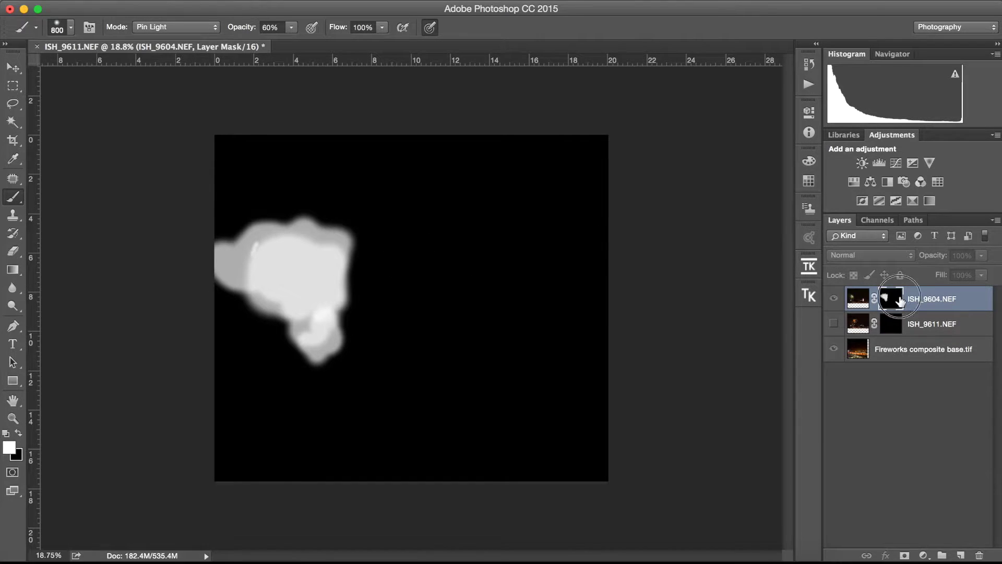
{"action": "left_click", "coordinate": [868, 300]}
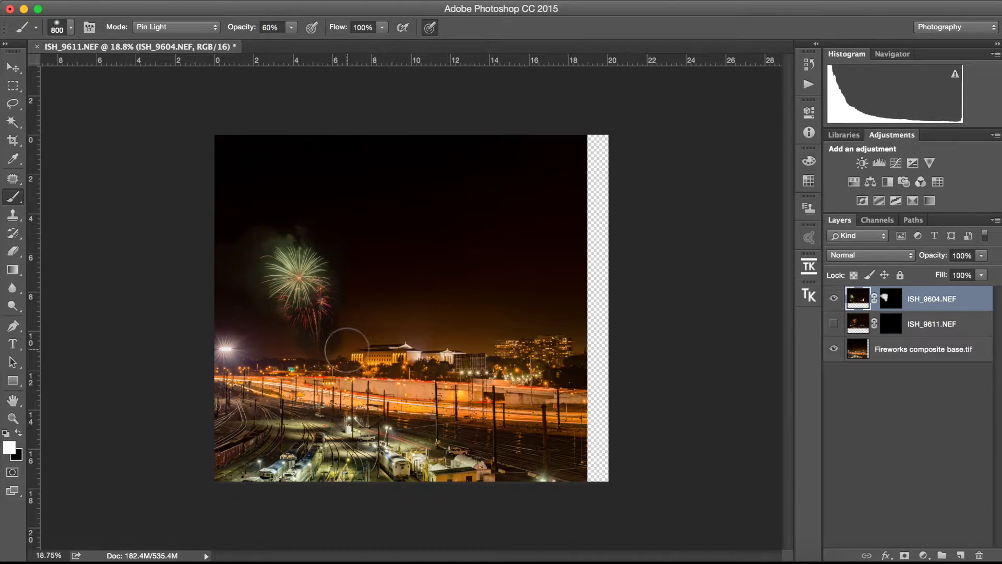
Paint black at 60% brush opacity on the ISH_9604 mask over the dark patch beneath the green and red firework.
{"action": "key", "text": "z"}
{"action": "left_click", "coordinate": [342, 339]}
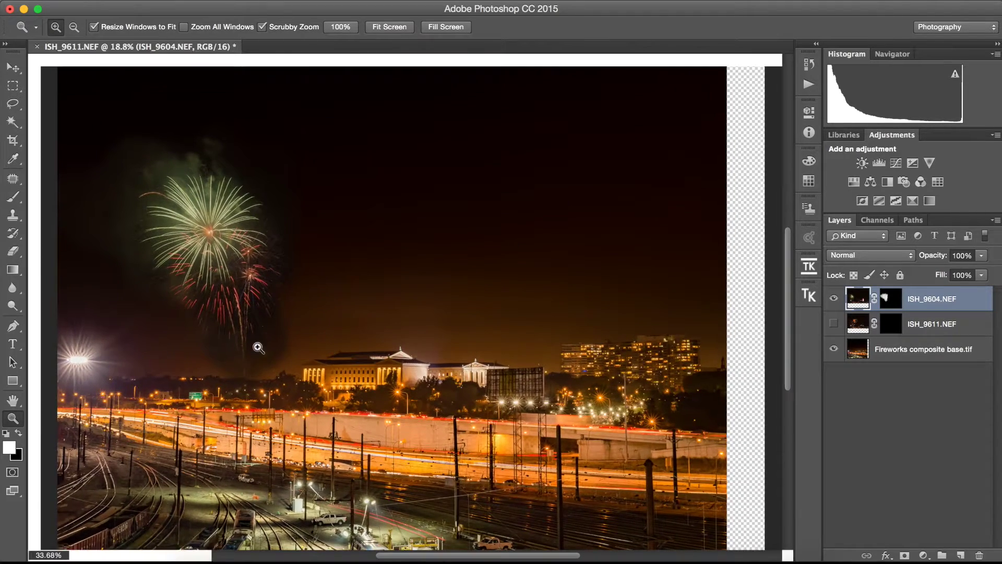
{"action": "key", "text": "b"}
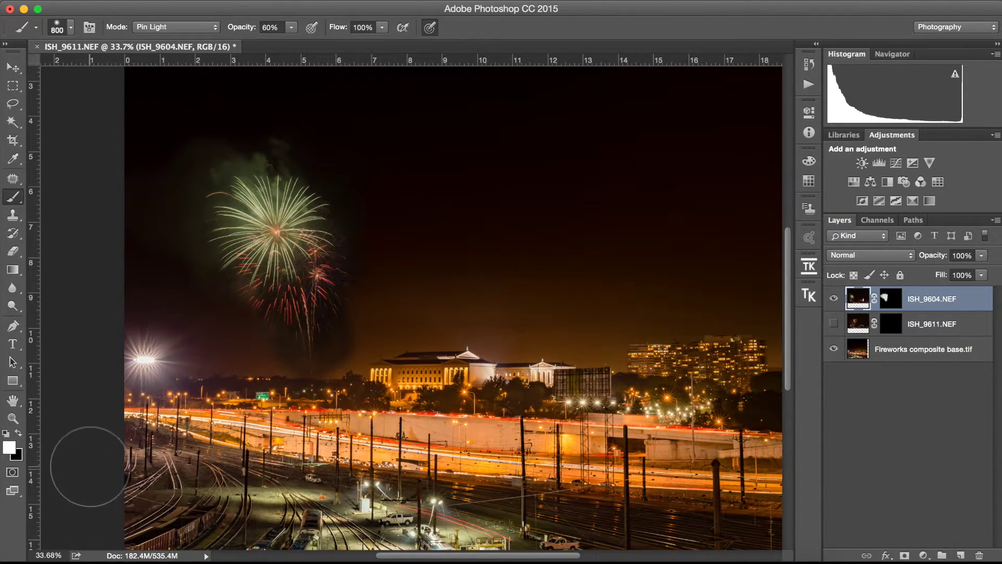
{"action": "key", "text": "x"}
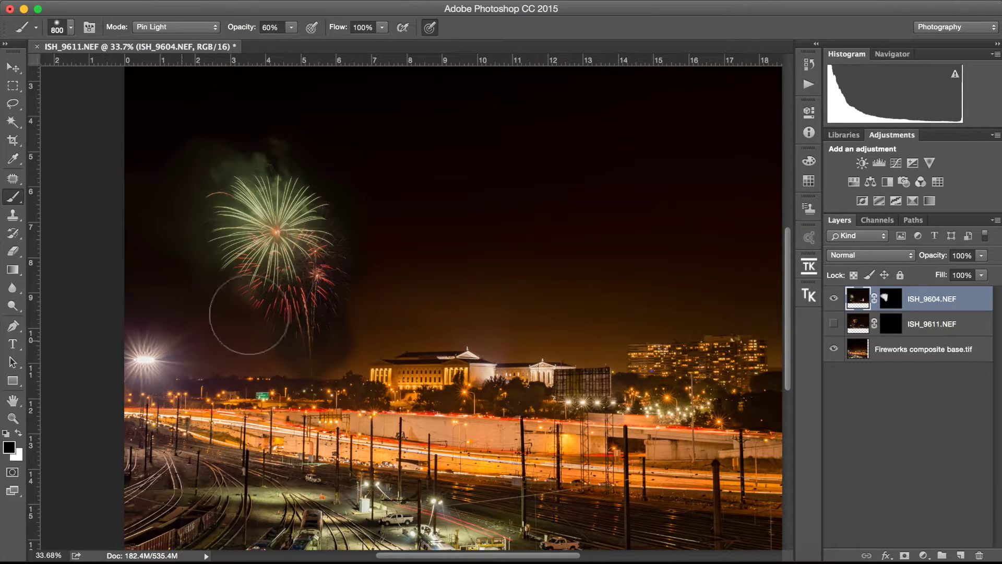
{"action": "mouse_move", "coordinate": [358, 372]}
{"action": "left_mouse_down"}
{"action": "mouse_move", "coordinate": [340, 358]}
{"action": "mouse_move", "coordinate": [354, 354]}
{"action": "mouse_move", "coordinate": [350, 338]}
{"action": "mouse_move", "coordinate": [365, 336]}
{"action": "mouse_move", "coordinate": [365, 347]}
{"action": "mouse_move", "coordinate": [336, 351]}
{"action": "left_mouse_up"}
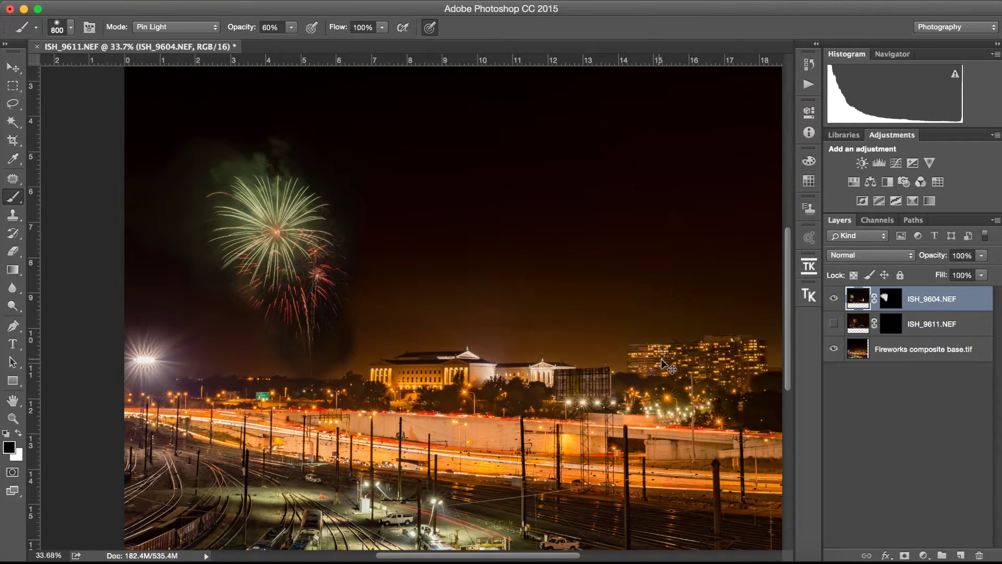
{"action": "left_click", "coordinate": [893, 300]}
{"action": "key", "text": "x"}
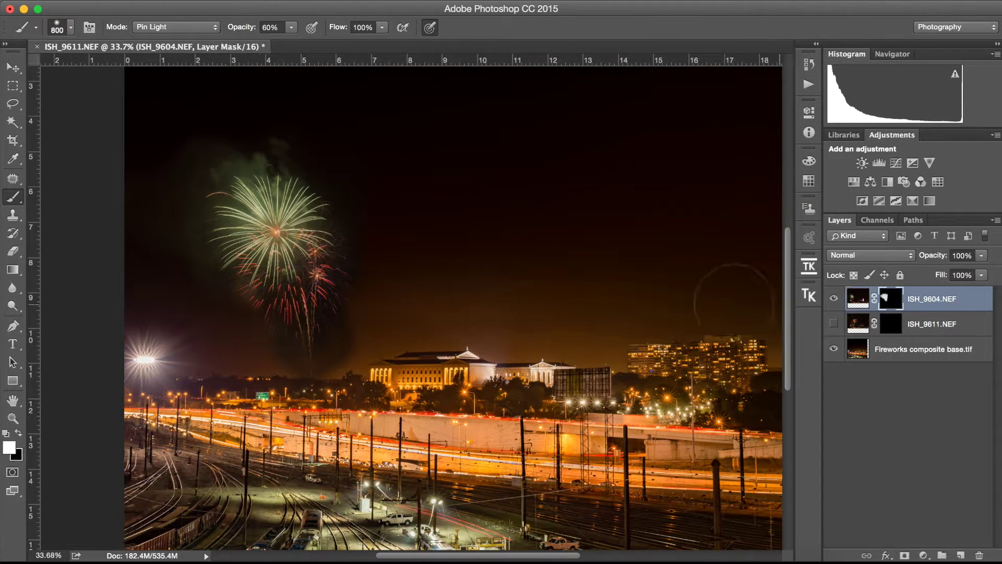
{"action": "mouse_move", "coordinate": [343, 345]}
{"action": "left_mouse_down"}
{"action": "mouse_move", "coordinate": [358, 325]}
{"action": "mouse_move", "coordinate": [414, 322]}
{"action": "left_mouse_up"}
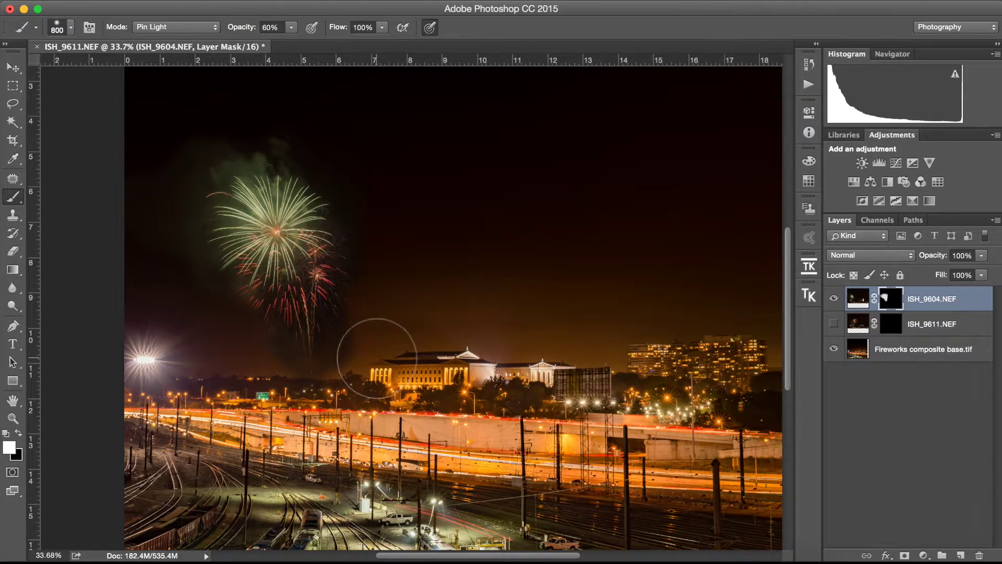
{"action": "key", "text": "x"}
{"action": "mouse_move", "coordinate": [365, 356]}
{"action": "left_mouse_down"}
{"action": "mouse_move", "coordinate": [324, 351]}
{"action": "mouse_move", "coordinate": [340, 364]}
{"action": "mouse_move", "coordinate": [304, 331]}
{"action": "mouse_move", "coordinate": [347, 313]}
{"action": "mouse_move", "coordinate": [348, 354]}
{"action": "mouse_move", "coordinate": [298, 354]}
{"action": "mouse_move", "coordinate": [358, 334]}
{"action": "mouse_move", "coordinate": [269, 363]}
{"action": "mouse_move", "coordinate": [246, 354]}
{"action": "mouse_move", "coordinate": [297, 335]}
{"action": "mouse_move", "coordinate": [313, 346]}
{"action": "mouse_move", "coordinate": [369, 337]}
{"action": "mouse_move", "coordinate": [325, 324]}
{"action": "mouse_move", "coordinate": [287, 358]}
{"action": "mouse_move", "coordinate": [290, 368]}
{"action": "left_mouse_up"}
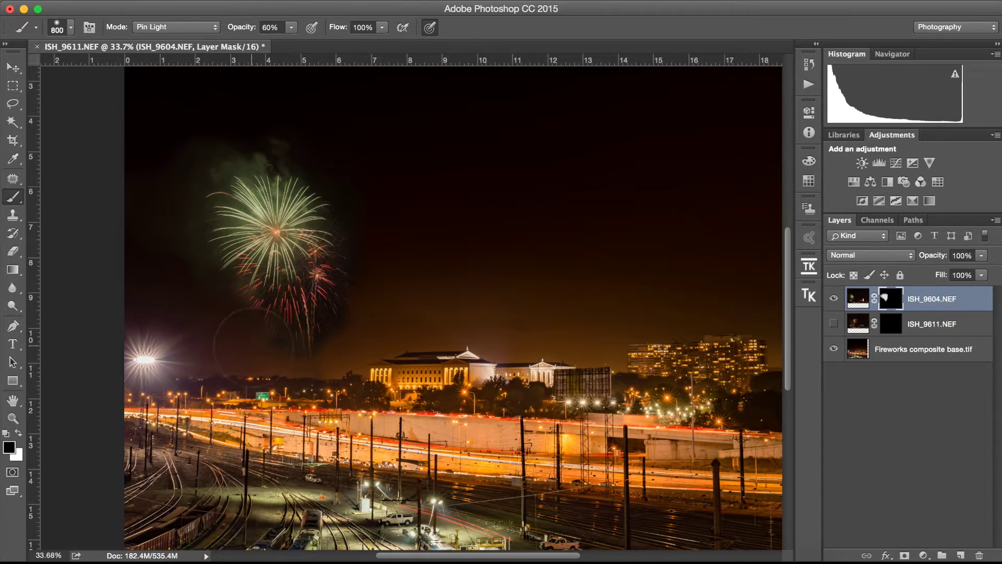
Target the ISH_9611 layer mask, show that layer and hide the ISH_9604 layer.
{"action": "left_click", "coordinate": [891, 326]}
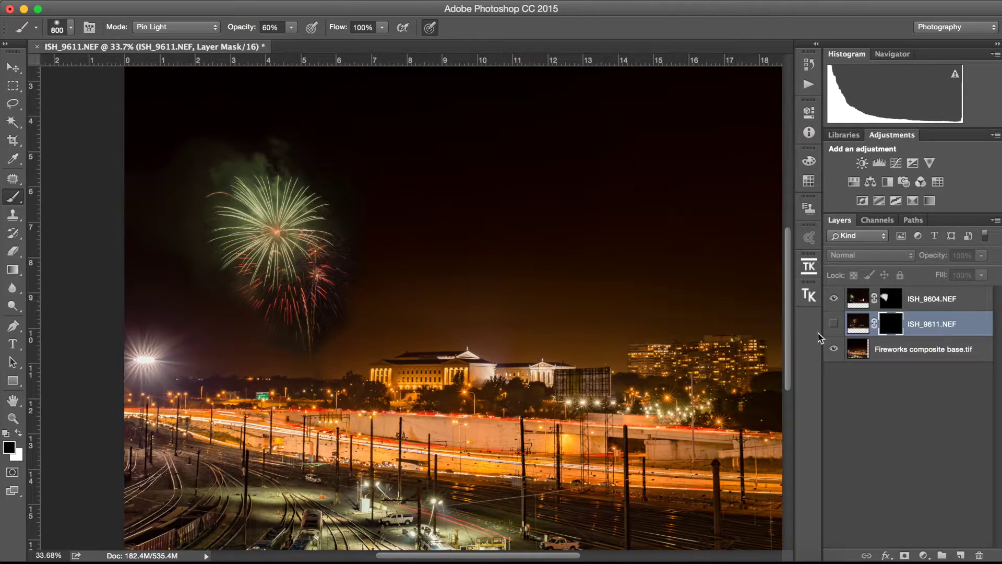
{"action": "left_click", "coordinate": [833, 322]}
{"action": "left_click", "coordinate": [833, 298]}
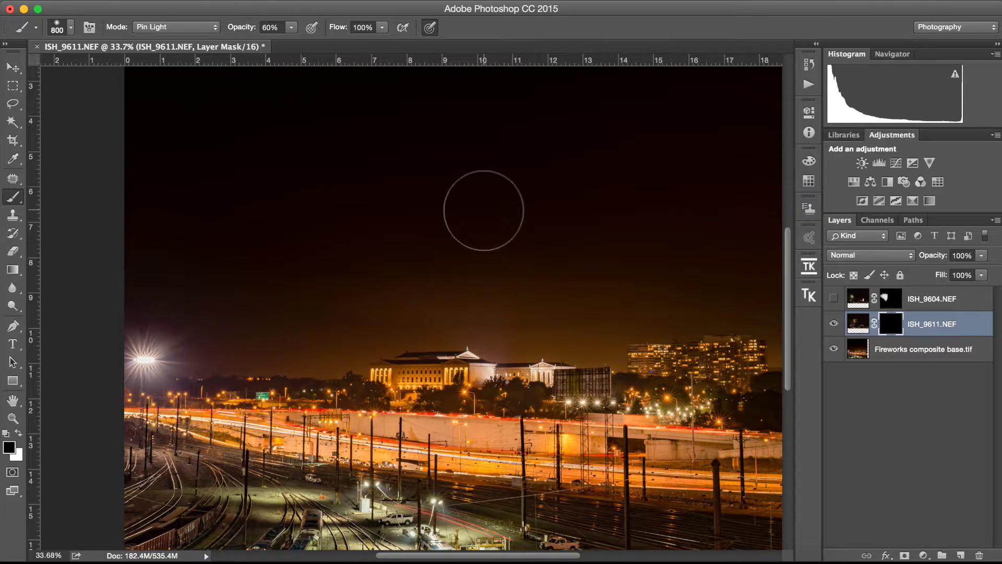
Try moving the ISH_9611 layer above ISH_9604, then return it beneath and reselect its mask.
{"action": "key", "text": "super+bracketright"}
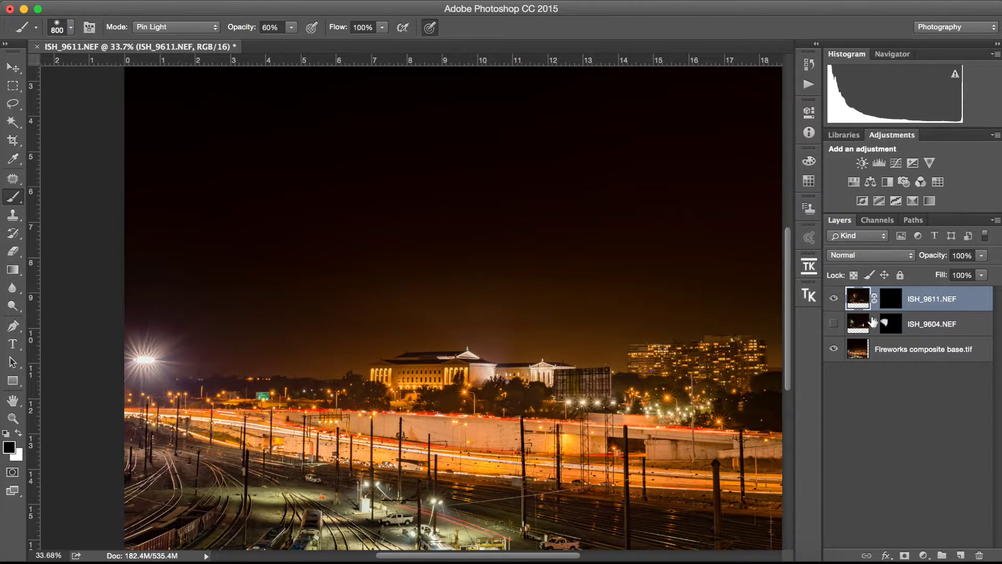
{"action": "left_click_drag", "start_coordinate": [909, 305], "coordinate": [925, 323]}
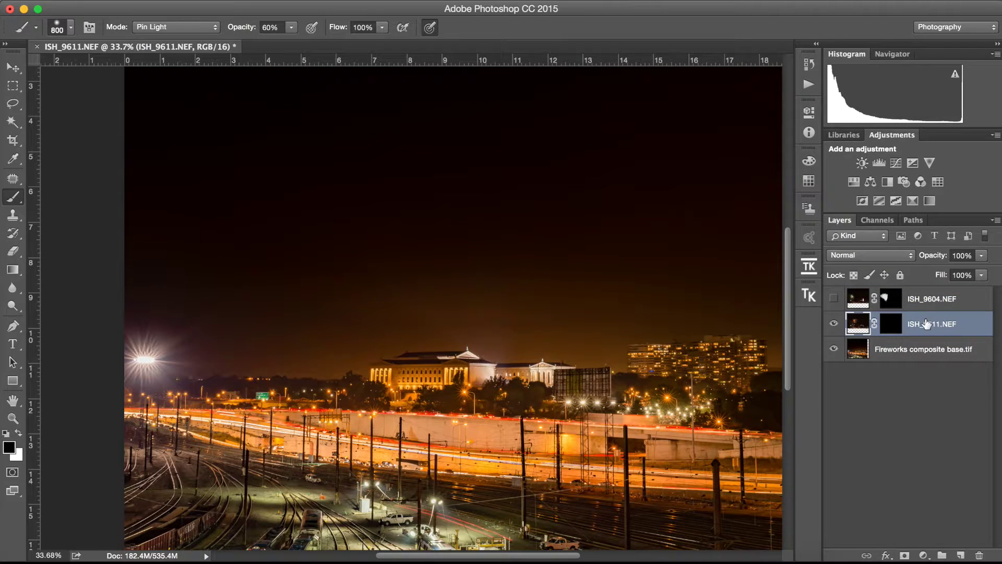
{"action": "left_click", "coordinate": [893, 327]}
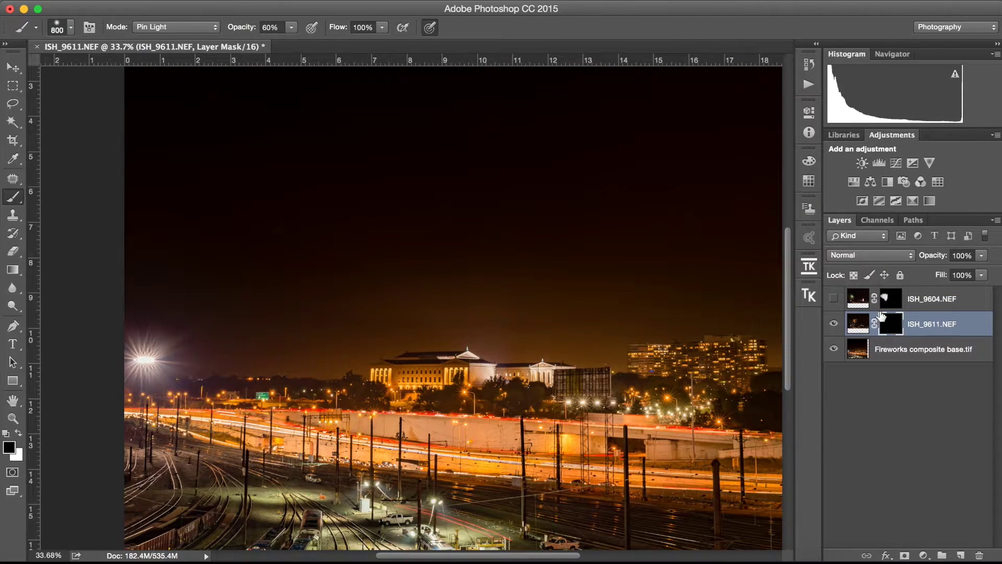
Paint white at 60% brush opacity on the ISH_9611 mask over the orange bursts and the rising trails below them.
{"action": "left_click", "coordinate": [19, 433]}
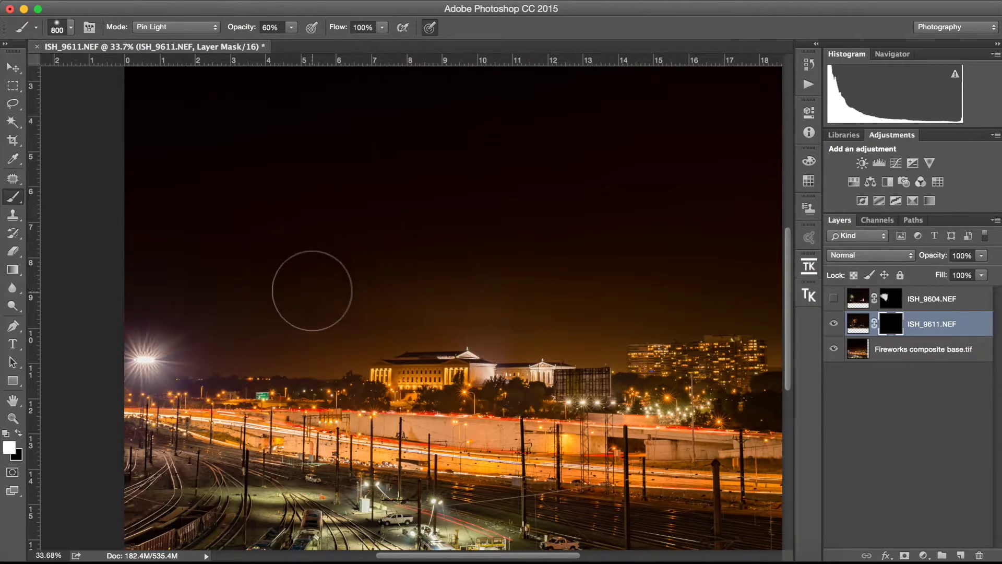
{"action": "mouse_move", "coordinate": [288, 241]}
{"action": "left_mouse_down"}
{"action": "mouse_move", "coordinate": [284, 215]}
{"action": "mouse_move", "coordinate": [362, 265]}
{"action": "mouse_move", "coordinate": [309, 331]}
{"action": "mouse_move", "coordinate": [425, 242]}
{"action": "mouse_move", "coordinate": [342, 287]}
{"action": "mouse_move", "coordinate": [372, 150]}
{"action": "left_mouse_up"}
{"action": "mouse_move", "coordinate": [302, 135]}
{"action": "left_mouse_down"}
{"action": "mouse_move", "coordinate": [336, 160]}
{"action": "mouse_move", "coordinate": [317, 145]}
{"action": "mouse_move", "coordinate": [291, 168]}
{"action": "mouse_move", "coordinate": [286, 299]}
{"action": "mouse_move", "coordinate": [291, 336]}
{"action": "mouse_move", "coordinate": [313, 369]}
{"action": "left_mouse_up"}
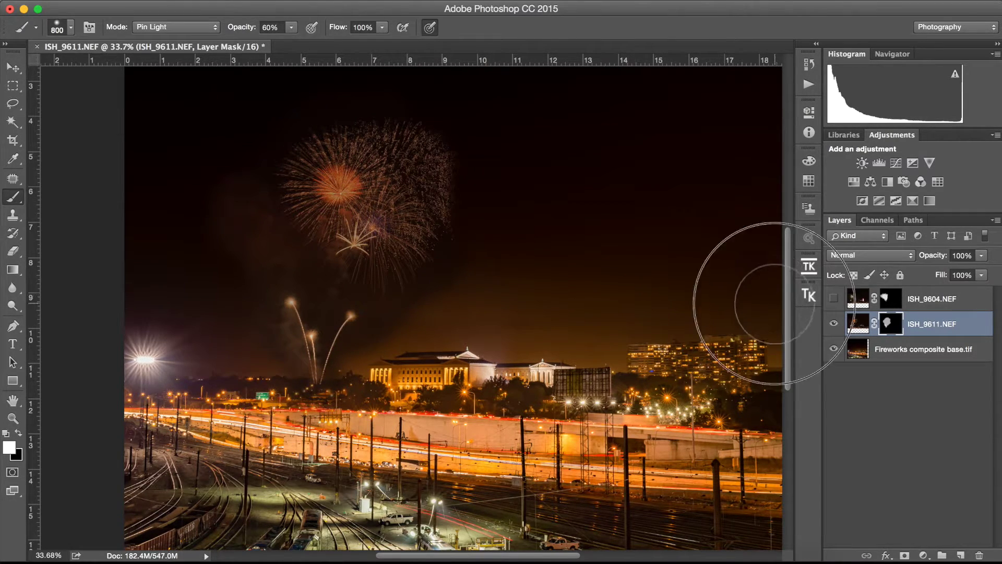
{"action": "left_click_drag", "start_coordinate": [787, 314], "coordinate": [788, 265]}
{"action": "mouse_move", "coordinate": [422, 299]}
{"action": "left_mouse_down"}
{"action": "mouse_move", "coordinate": [425, 358]}
{"action": "mouse_move", "coordinate": [400, 354]}
{"action": "mouse_move", "coordinate": [313, 287]}
{"action": "mouse_move", "coordinate": [386, 360]}
{"action": "mouse_move", "coordinate": [418, 302]}
{"action": "mouse_move", "coordinate": [268, 347]}
{"action": "left_mouse_up"}
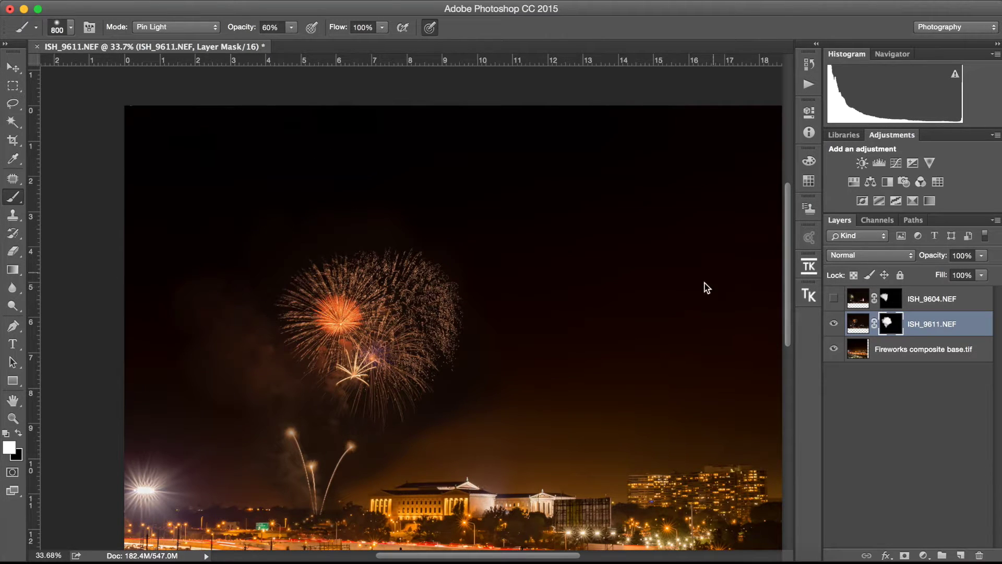
Examine how the revealed ISH_9611 trails meet the tree line beside the lit building.
{"action": "key", "text": "z"}
{"action": "mouse_move", "coordinate": [385, 366]}
{"action": "left_mouse_down"}
{"action": "mouse_move", "coordinate": [398, 358]}
{"action": "mouse_move", "coordinate": [374, 367]}
{"action": "mouse_move", "coordinate": [393, 362]}
{"action": "left_mouse_up"}
{"action": "left_click_drag", "start_coordinate": [323, 516], "coordinate": [347, 358]}
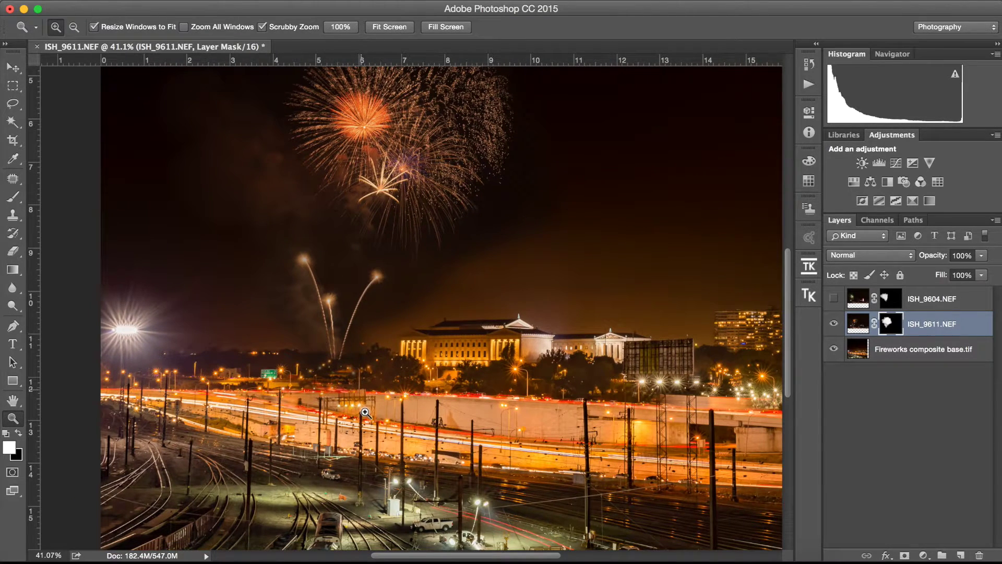
{"action": "key", "text": "b"}
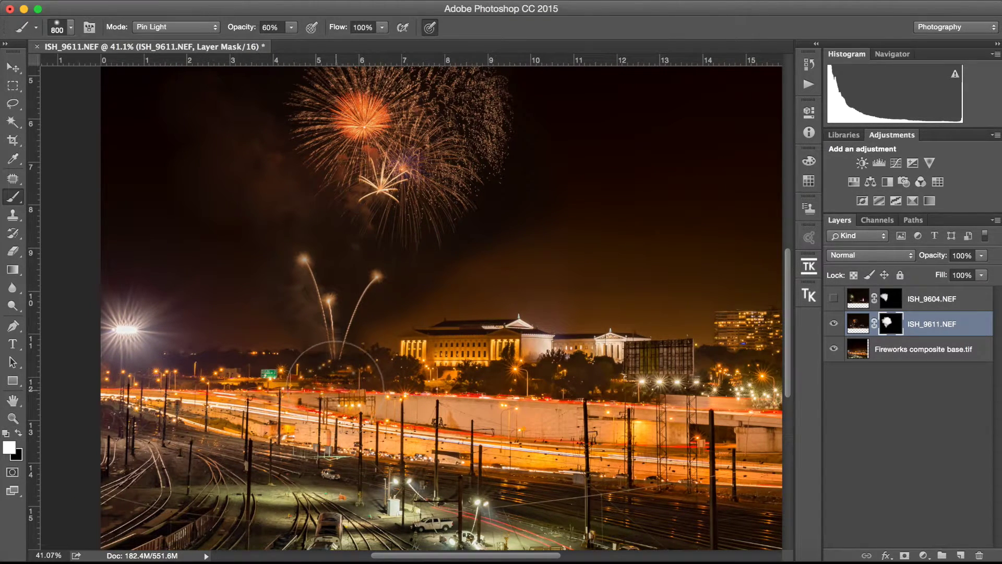
{"action": "key", "text": "x"}
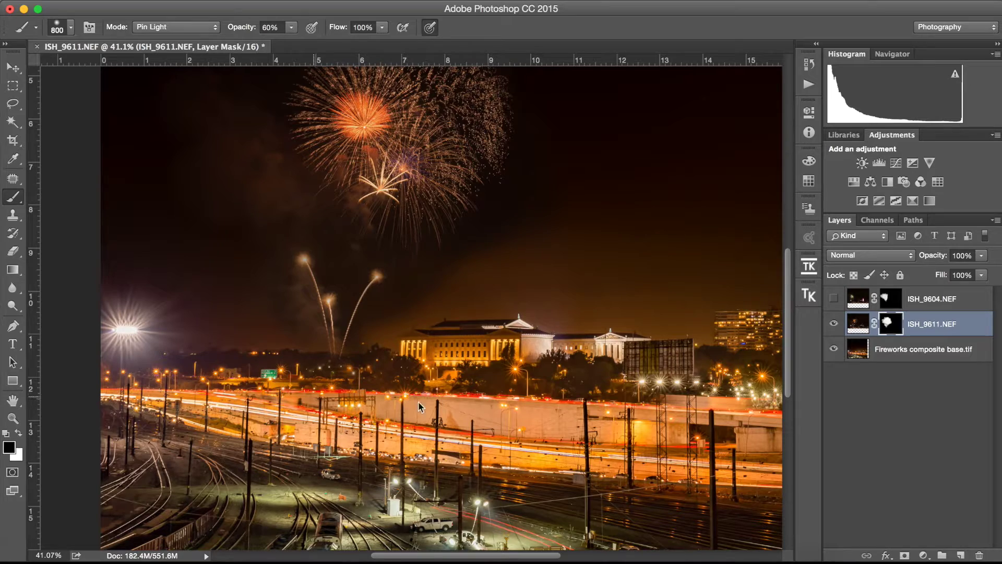
{"action": "key", "text": "x"}
{"action": "key", "text": "z"}
{"action": "left_click_drag", "start_coordinate": [477, 350], "coordinate": [444, 367]}
Show the ISH_9604 layer again and set its blend mode to Screen.
{"action": "left_click", "coordinate": [833, 299]}
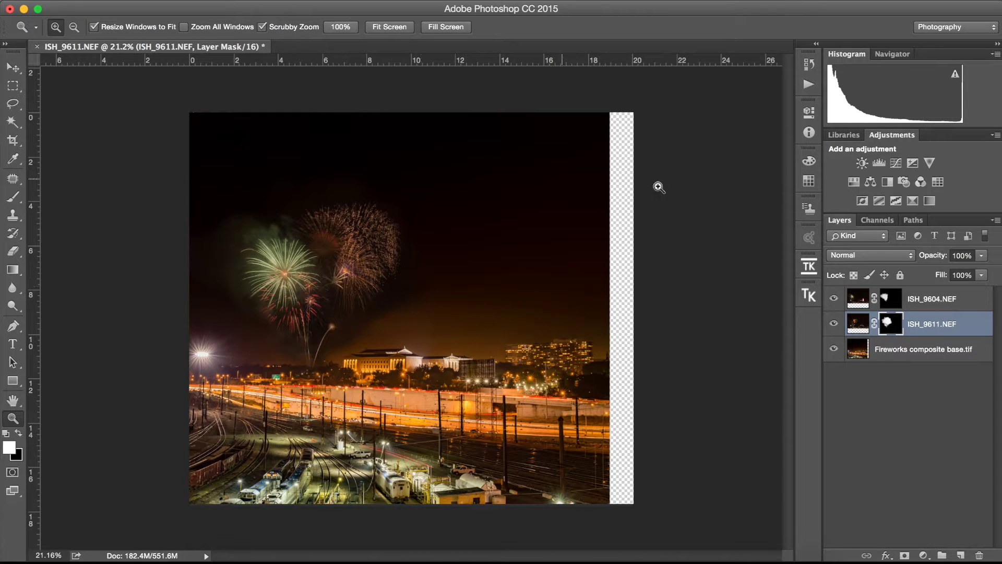
{"action": "left_click", "coordinate": [917, 298]}
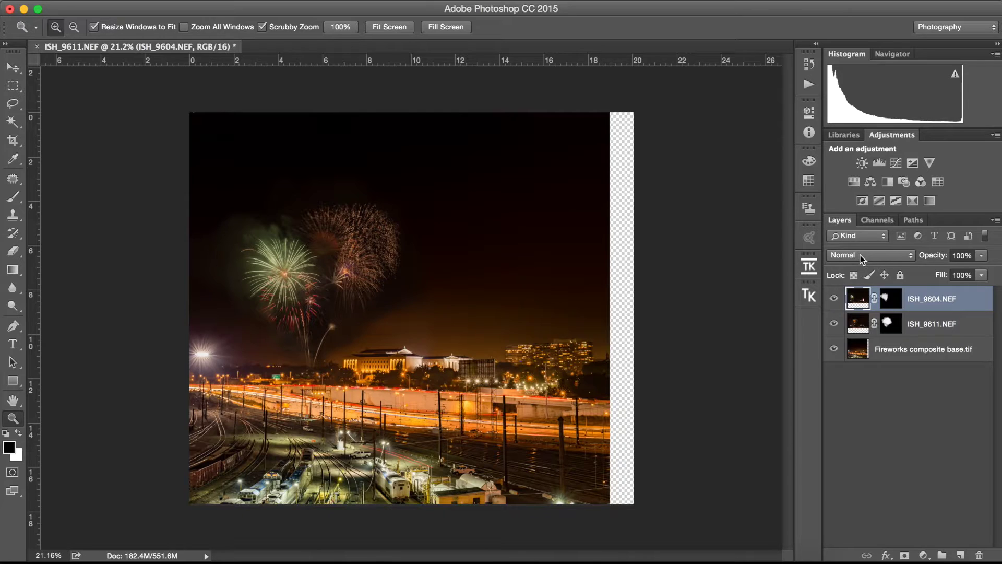
{"action": "left_click", "coordinate": [863, 256]}
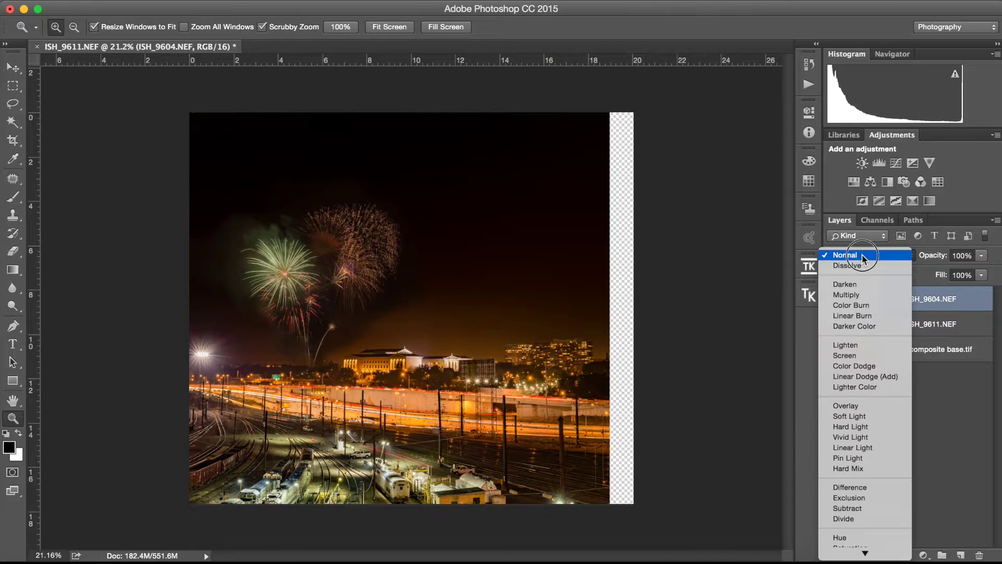
{"action": "left_click", "coordinate": [840, 355]}
Set the ISH_9611 layer's blend mode to Screen.
{"action": "left_click_drag", "start_coordinate": [856, 329], "coordinate": [887, 298]}
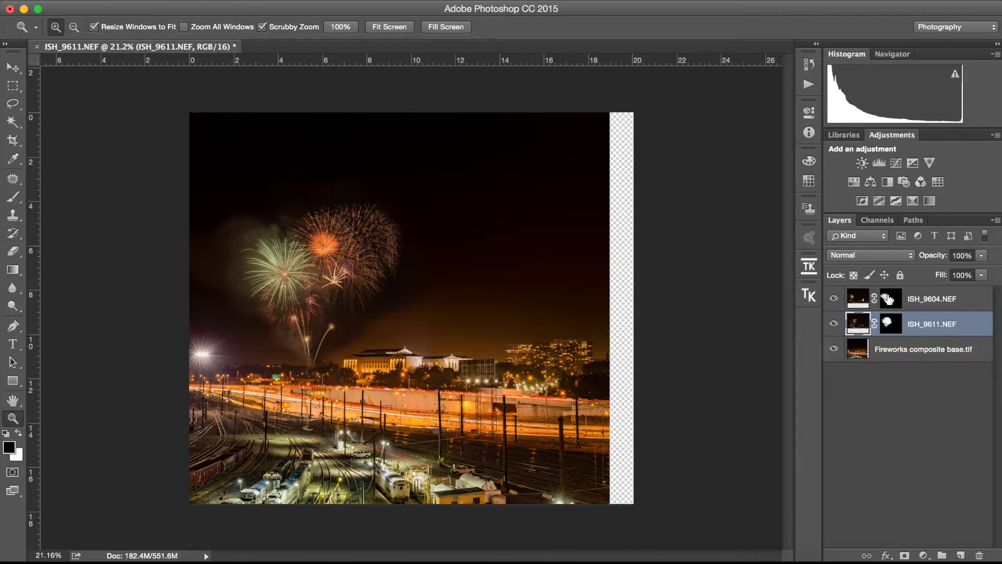
{"action": "left_click", "coordinate": [872, 255]}
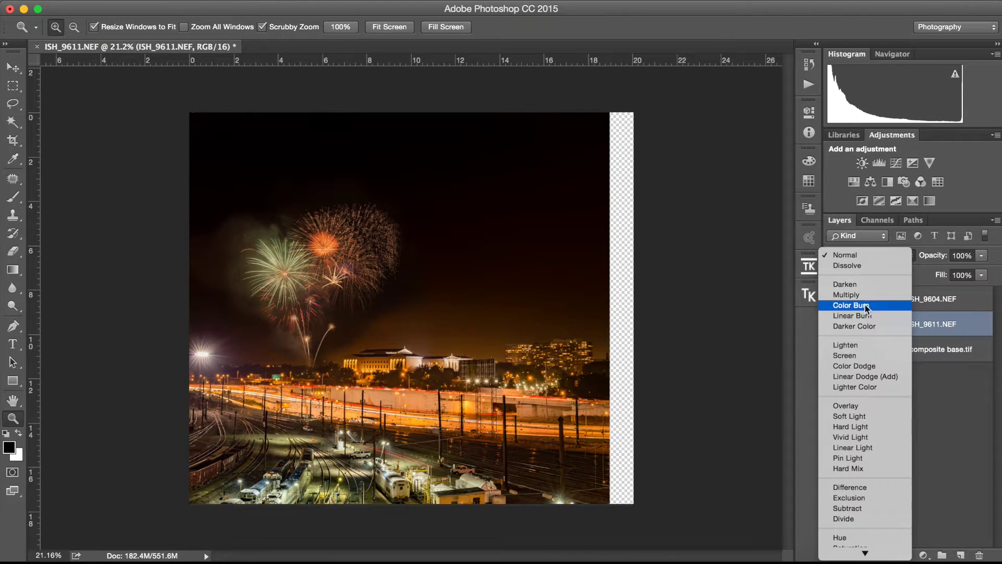
{"action": "left_click", "coordinate": [856, 354]}
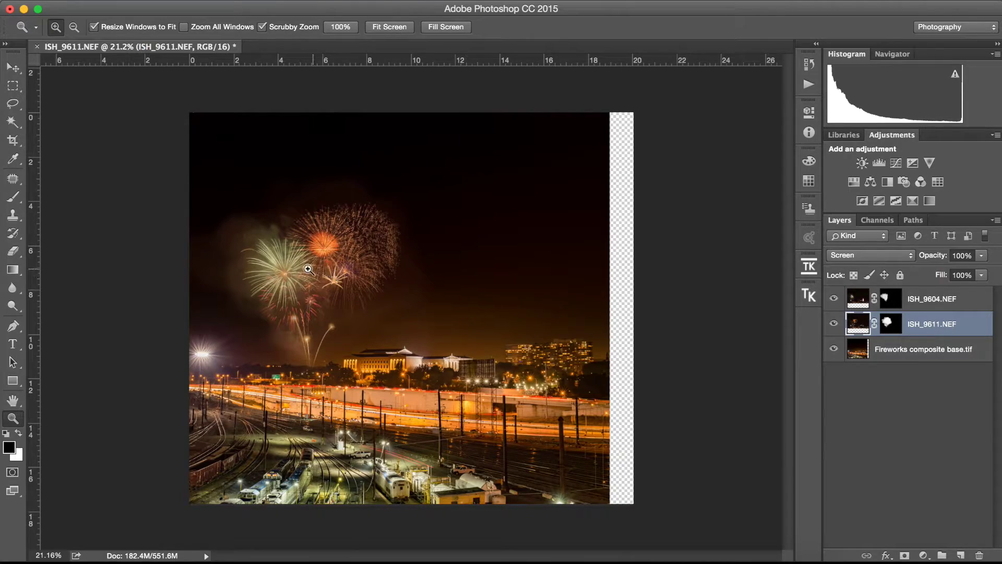
Inspect the overlapping fireworks up close and compare the ISH_9611 layer in Normal and Screen blend modes.
{"action": "left_click_drag", "start_coordinate": [311, 269], "coordinate": [366, 287]}
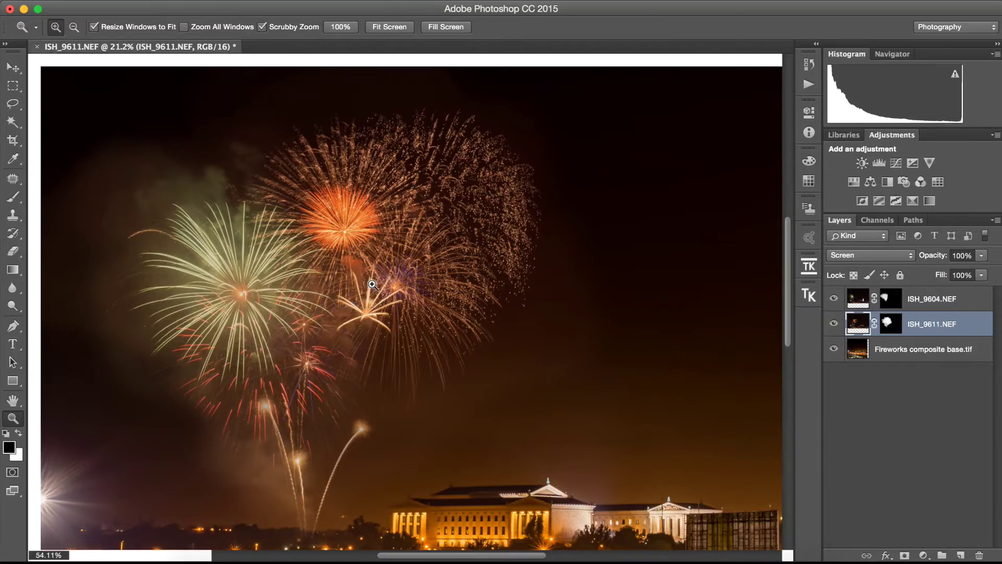
{"action": "left_click_drag", "start_coordinate": [424, 423], "coordinate": [452, 434]}
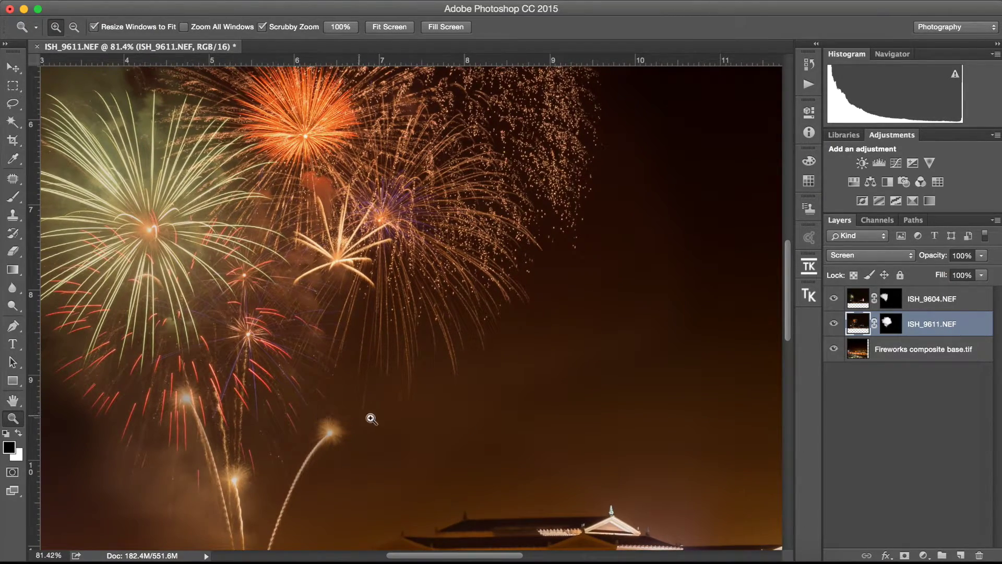
{"action": "left_click_drag", "start_coordinate": [441, 432], "coordinate": [403, 365]}
{"action": "left_click_drag", "start_coordinate": [874, 255], "coordinate": [880, 156]}
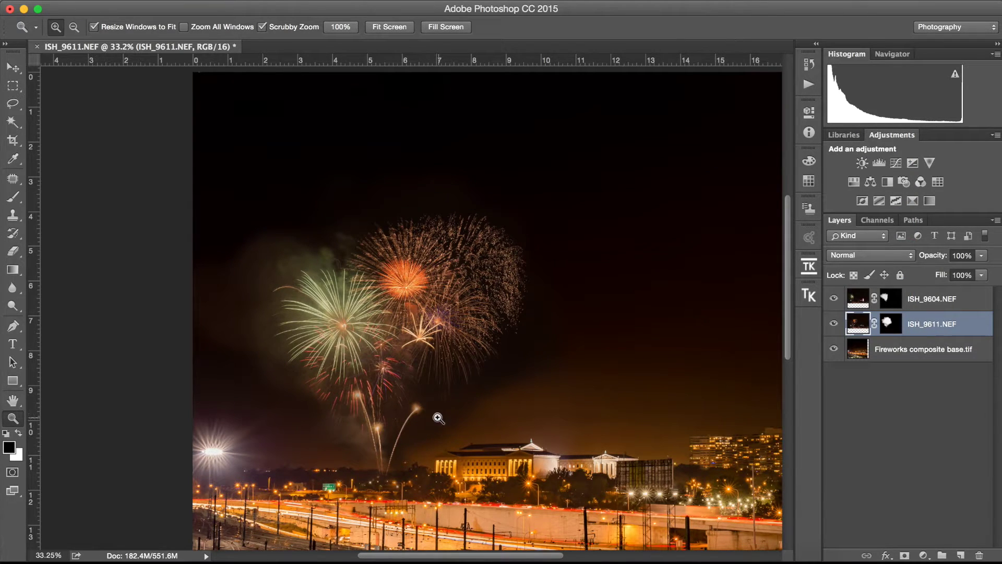
{"action": "key", "text": "alt+shift+s"}
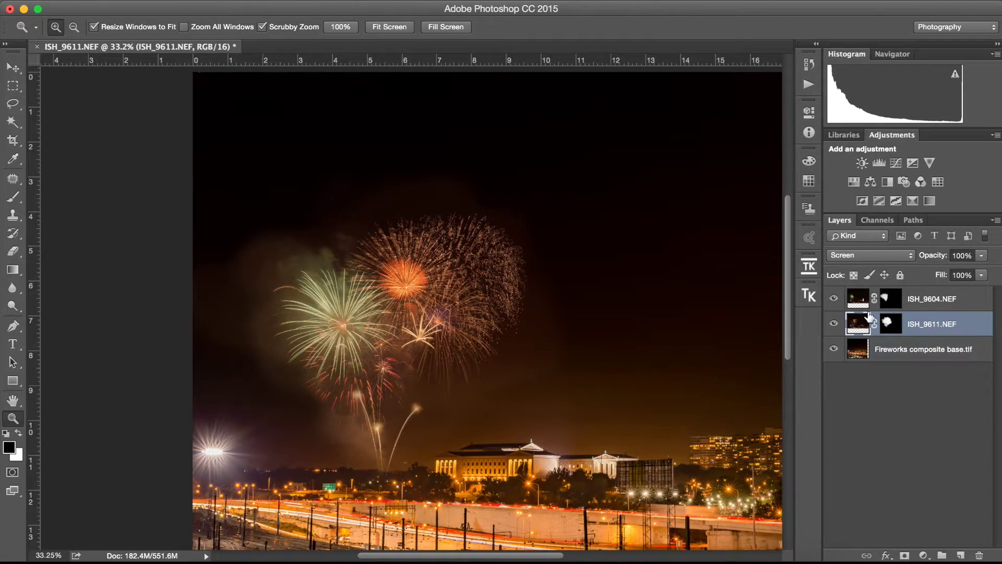
Paint black at 60% brush opacity on the ISH_9604 mask over the haze beside and below the green firework.
{"action": "left_click", "coordinate": [932, 305]}
{"action": "left_click_drag", "start_coordinate": [443, 353], "coordinate": [419, 352]}
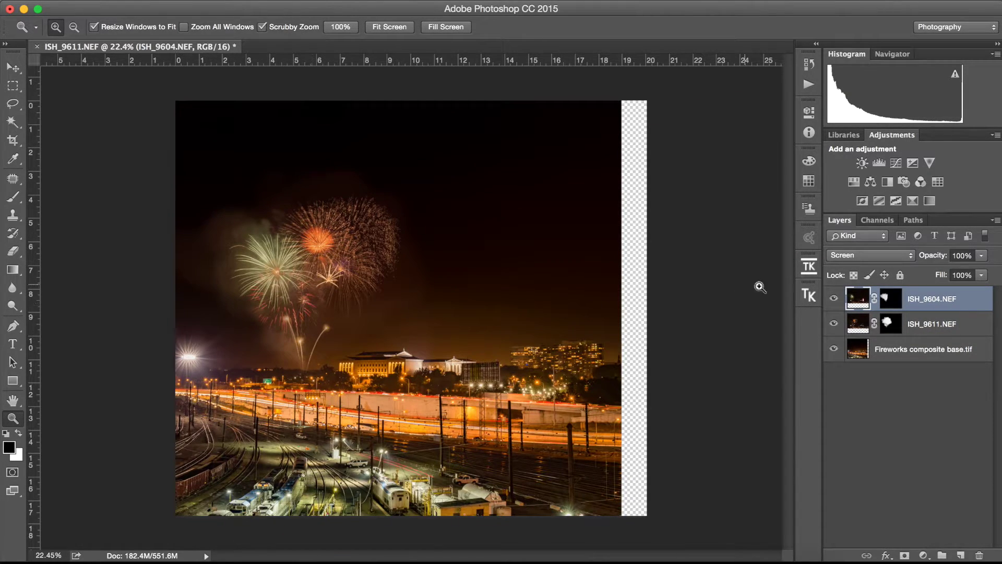
{"action": "left_click", "coordinate": [883, 300]}
{"action": "key", "text": "b"}
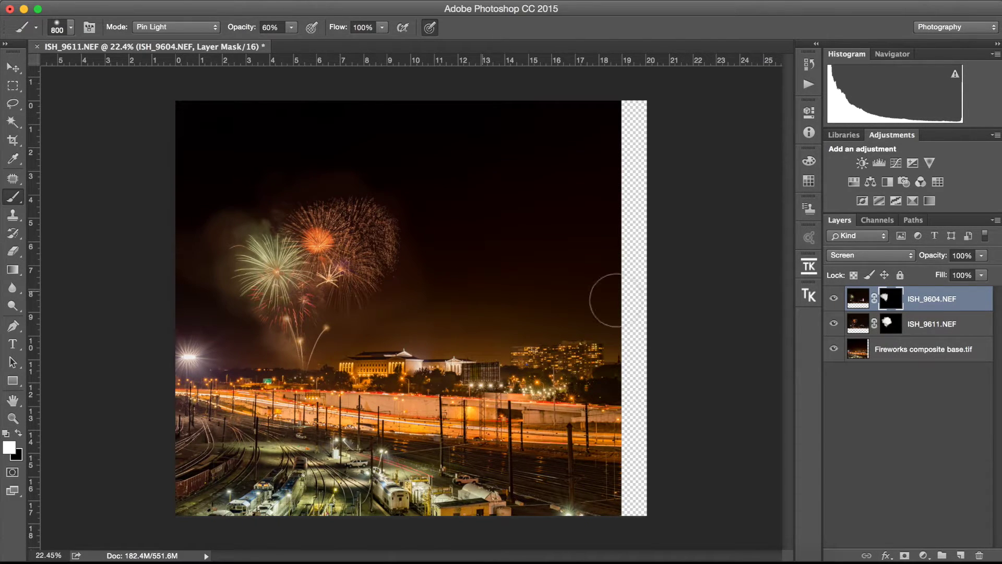
{"action": "key", "text": "x"}
{"action": "mouse_move", "coordinate": [232, 294]}
{"action": "left_mouse_down"}
{"action": "mouse_move", "coordinate": [197, 295]}
{"action": "mouse_move", "coordinate": [231, 312]}
{"action": "left_mouse_up"}
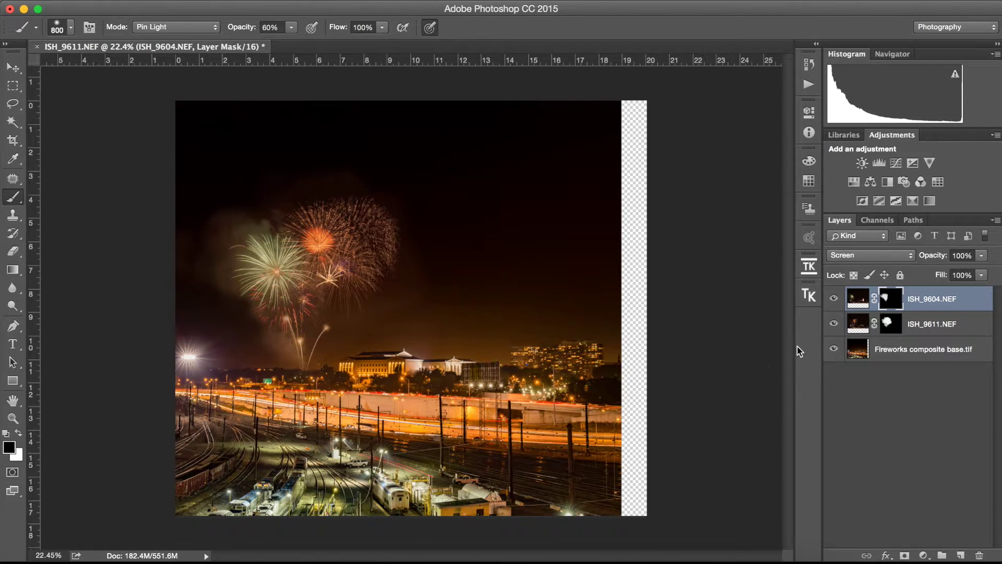
Target the ISH_9604 layer's image instead of its mask.
{"action": "key", "text": "x"}
{"action": "mouse_move", "coordinate": [428, 285]}
{"action": "left_mouse_down"}
{"action": "mouse_move", "coordinate": [443, 264]}
{"action": "mouse_move", "coordinate": [492, 250]}
{"action": "mouse_move", "coordinate": [421, 228]}
{"action": "mouse_move", "coordinate": [451, 282]}
{"action": "mouse_move", "coordinate": [488, 214]}
{"action": "mouse_move", "coordinate": [477, 212]}
{"action": "mouse_move", "coordinate": [402, 331]}
{"action": "mouse_move", "coordinate": [536, 245]}
{"action": "left_mouse_up"}
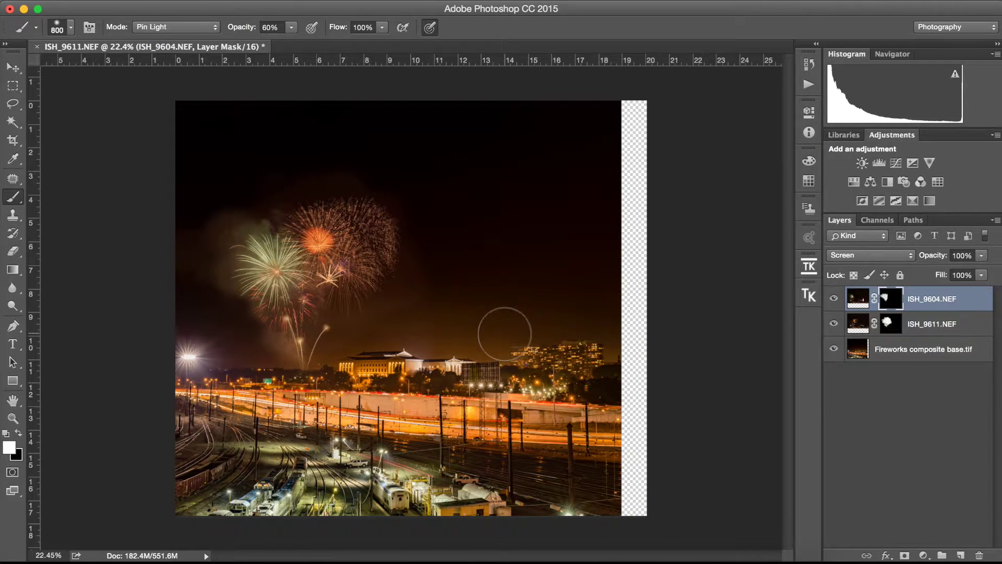
{"action": "key", "text": "super+2"}
{"action": "key", "text": "x"}
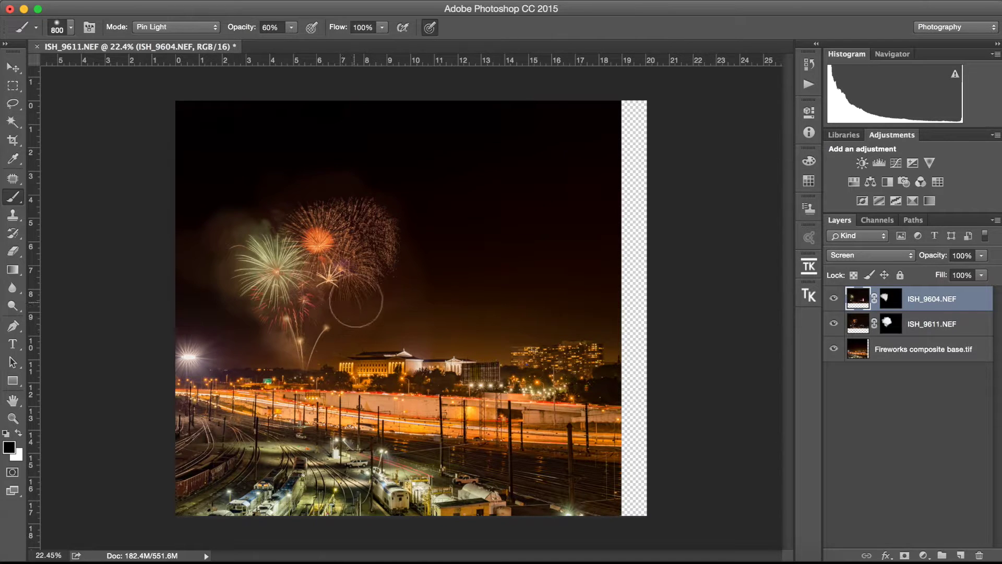
Crop the image to remove the transparent strip along its right edge.
{"action": "left_click", "coordinate": [13, 68]}
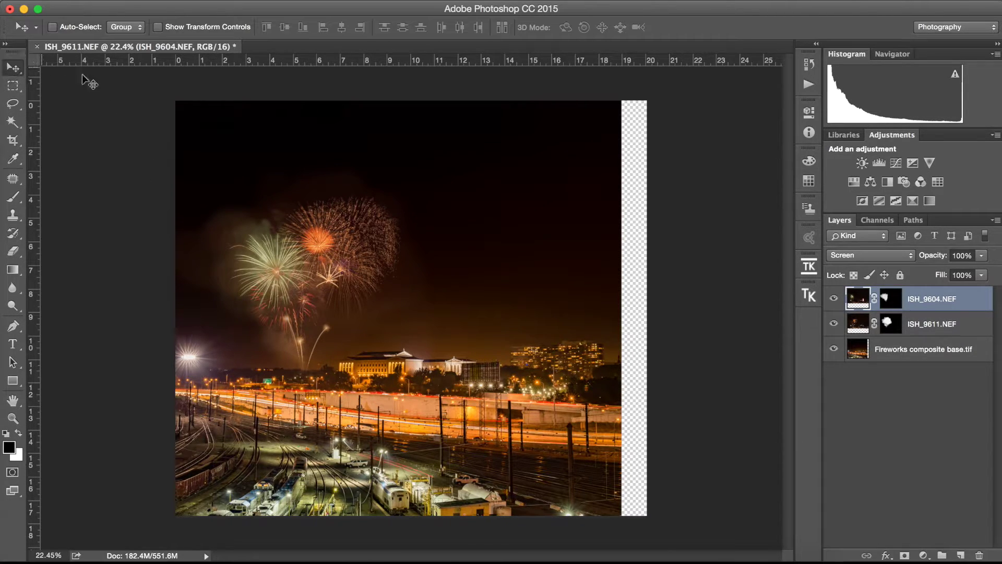
{"action": "left_click", "coordinate": [891, 325]}
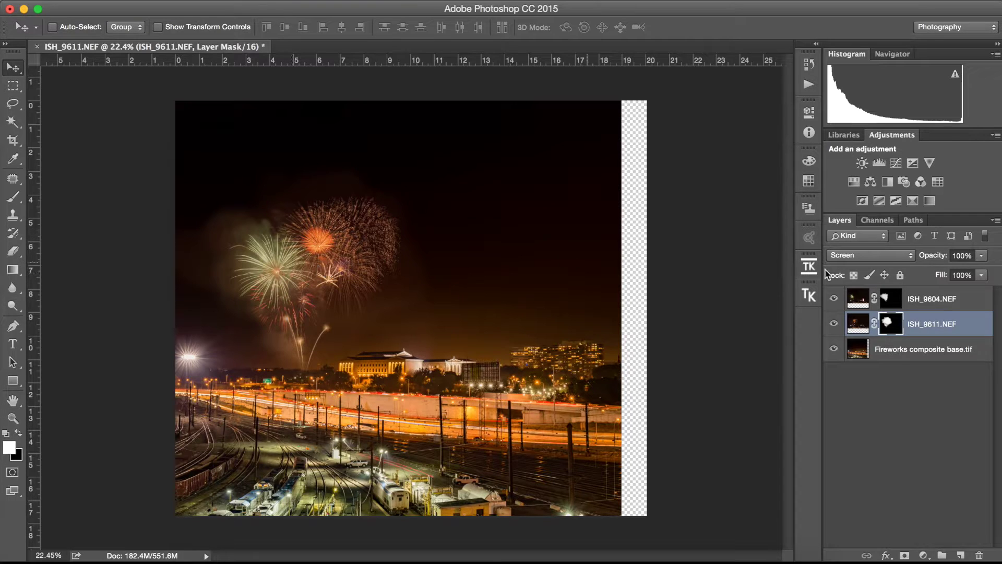
{"action": "left_click", "coordinate": [925, 305]}
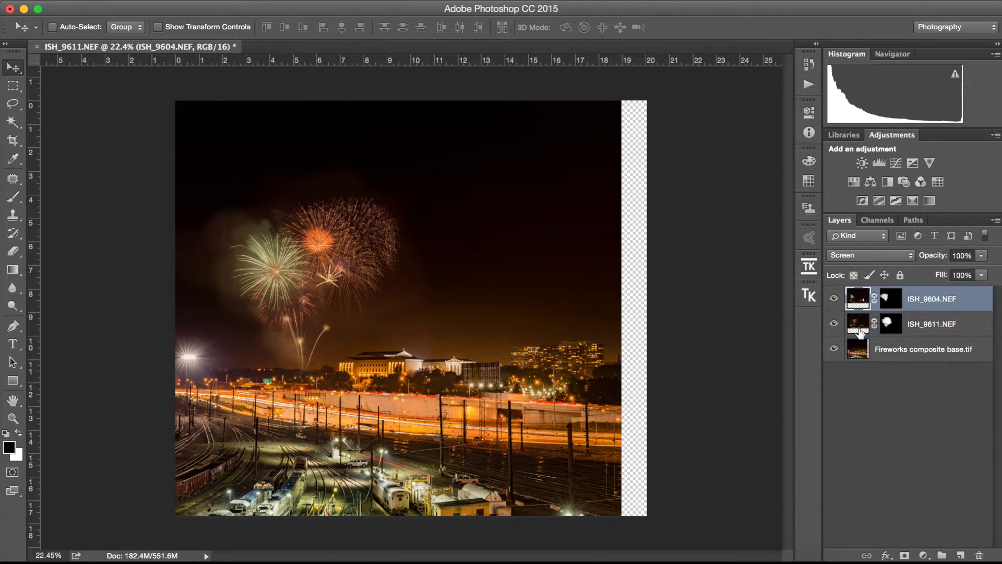
{"action": "left_click", "coordinate": [14, 141]}
{"action": "left_click_drag", "start_coordinate": [641, 307], "coordinate": [674, 338]}
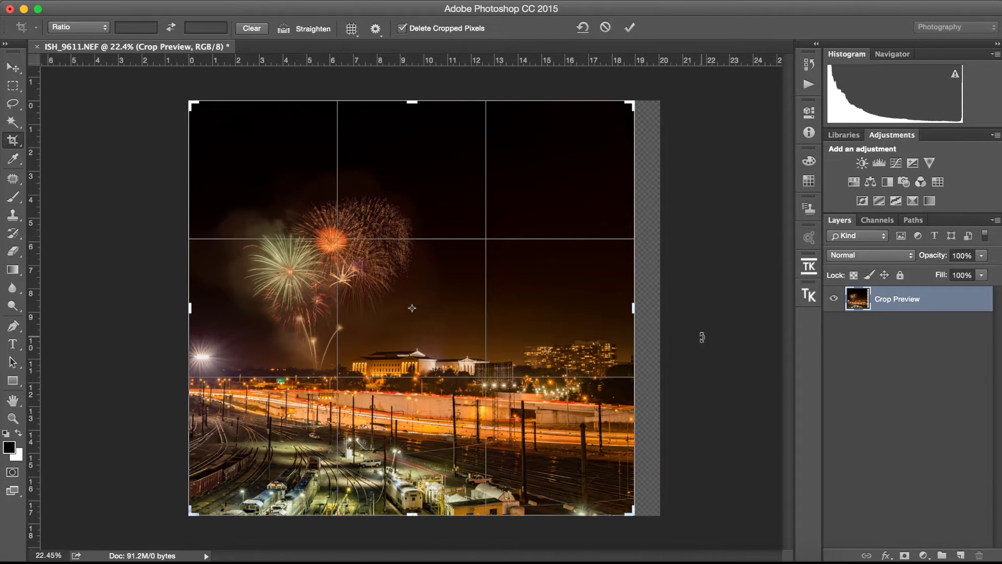
{"action": "left_click", "coordinate": [630, 28]}
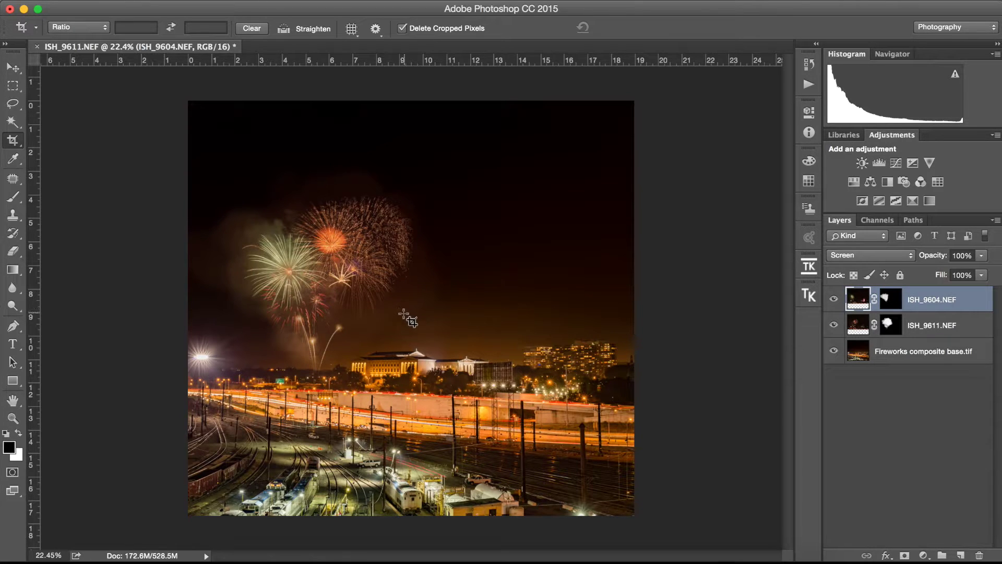
Enlarge the ISH_9604 layer to about 117% width and 120% height and shift its green firework slightly up and left.
{"action": "key", "text": "super"}
{"action": "key", "text": "super+t"}
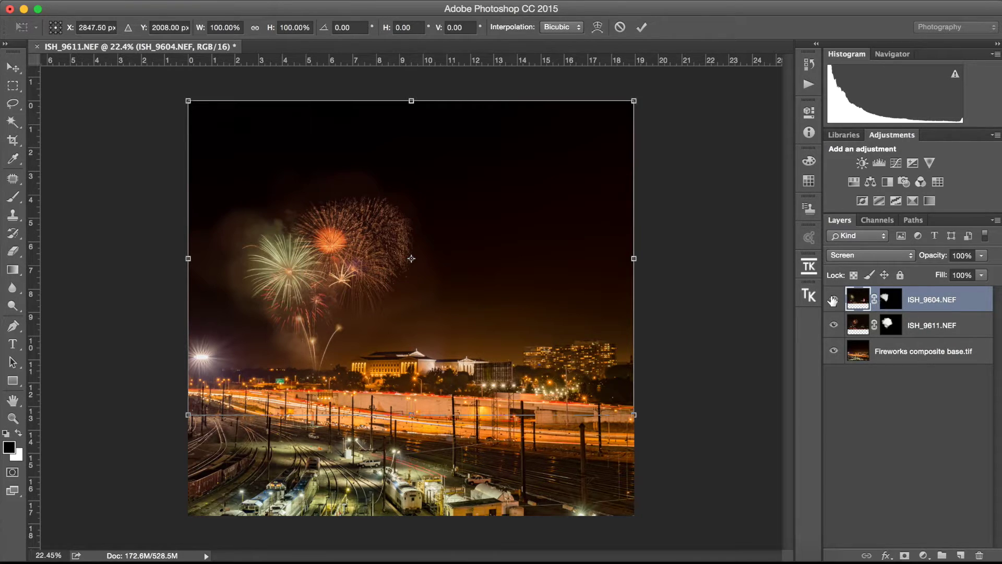
{"action": "left_click", "coordinate": [376, 314]}
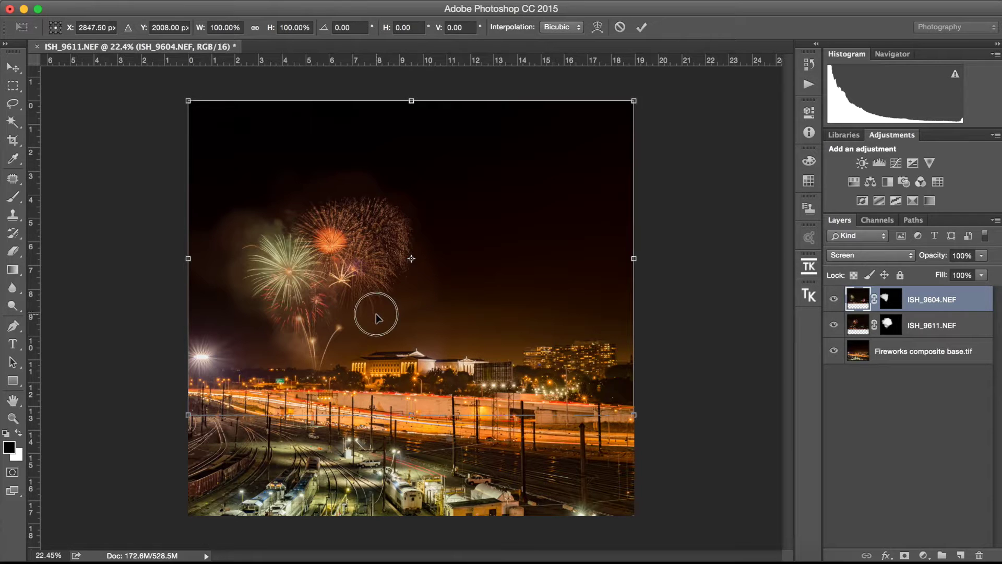
{"action": "mouse_move", "coordinate": [381, 308]}
{"action": "left_mouse_down"}
{"action": "mouse_move", "coordinate": [380, 285]}
{"action": "mouse_move", "coordinate": [379, 293]}
{"action": "left_mouse_up"}
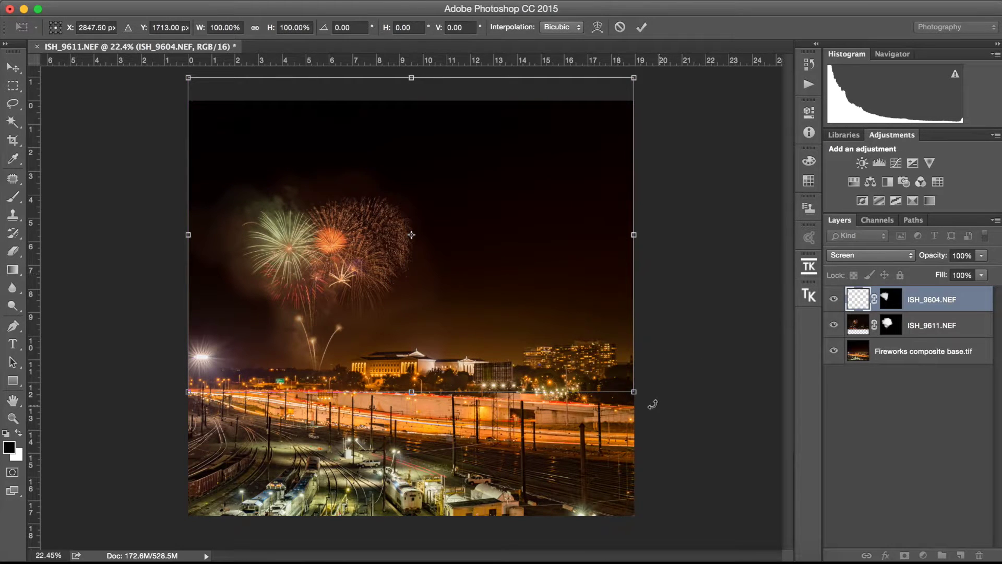
{"action": "left_click_drag", "start_coordinate": [651, 405], "coordinate": [712, 454]}
{"action": "left_click_drag", "start_coordinate": [423, 368], "coordinate": [405, 348]}
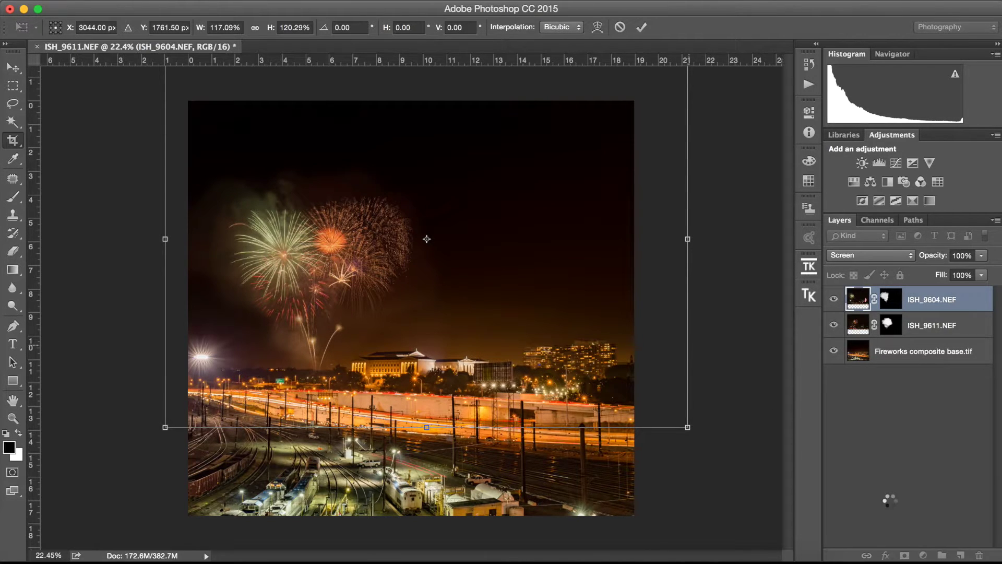
{"action": "key", "text": "Return"}
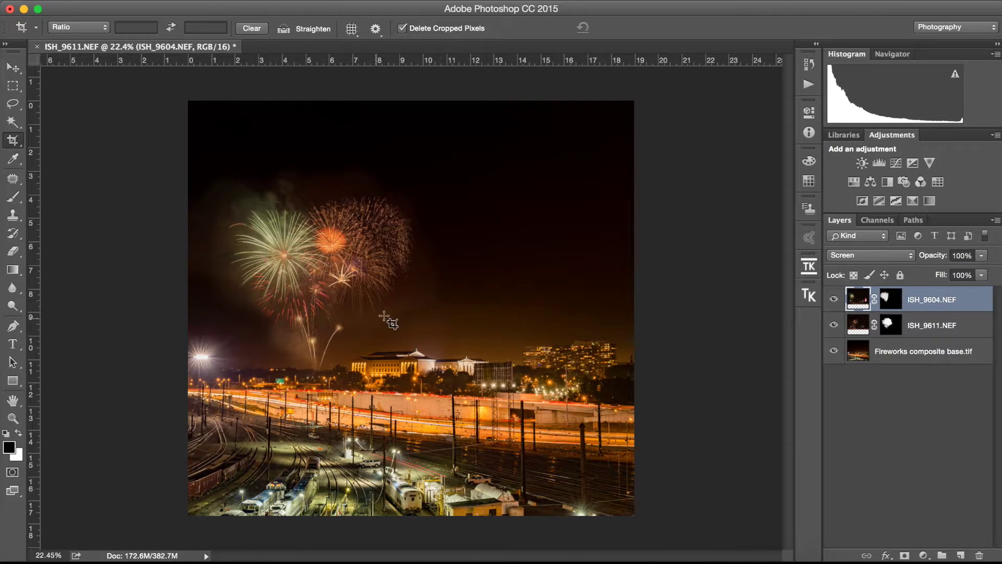
Stretch the ISH_9611 layer to about 115% width and move its orange firework slightly lower.
{"action": "left_click", "coordinate": [900, 332]}
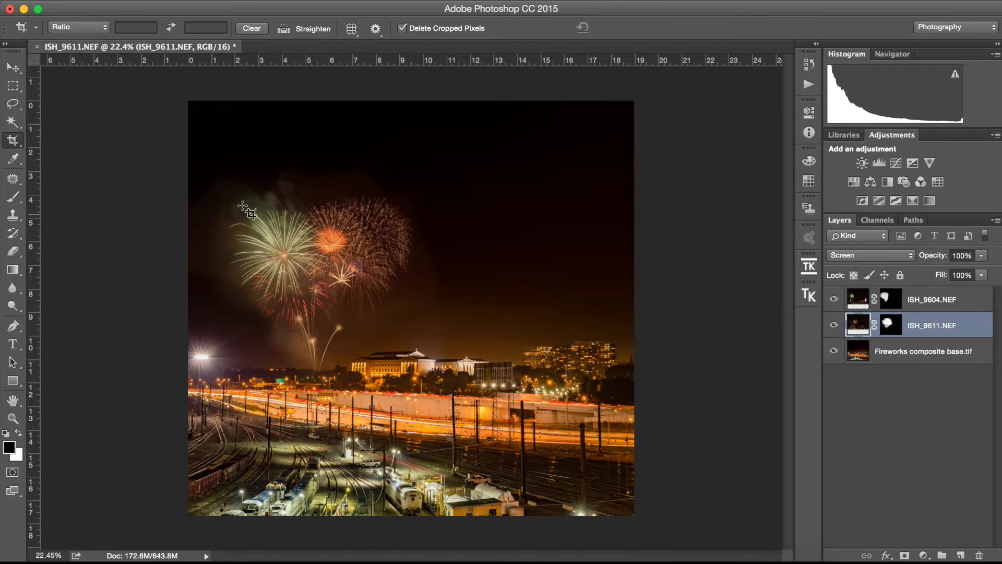
{"action": "key", "text": "super+t"}
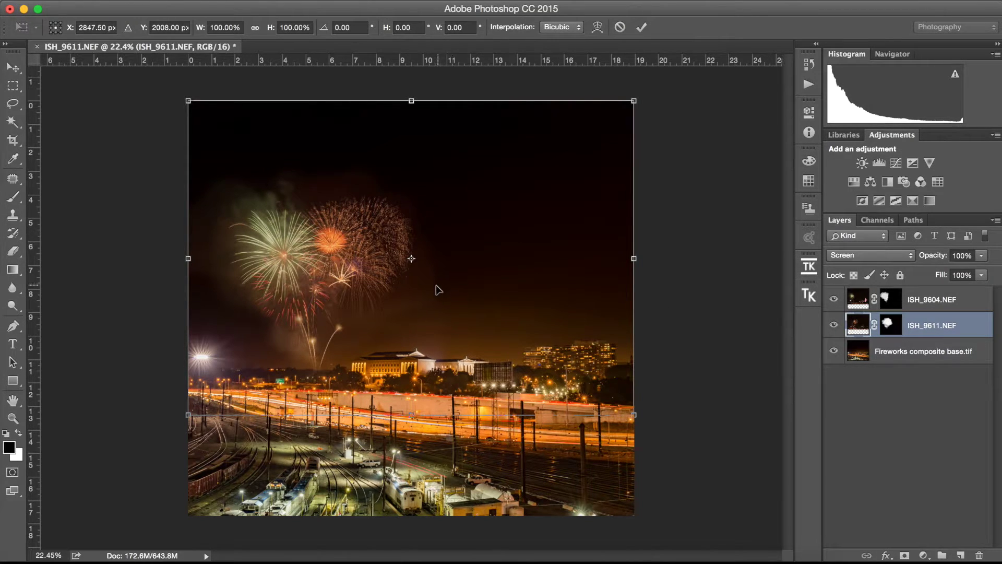
{"action": "mouse_move", "coordinate": [433, 294]}
{"action": "left_mouse_down"}
{"action": "mouse_move", "coordinate": [467, 281]}
{"action": "mouse_move", "coordinate": [427, 289]}
{"action": "mouse_move", "coordinate": [436, 290]}
{"action": "left_mouse_up"}
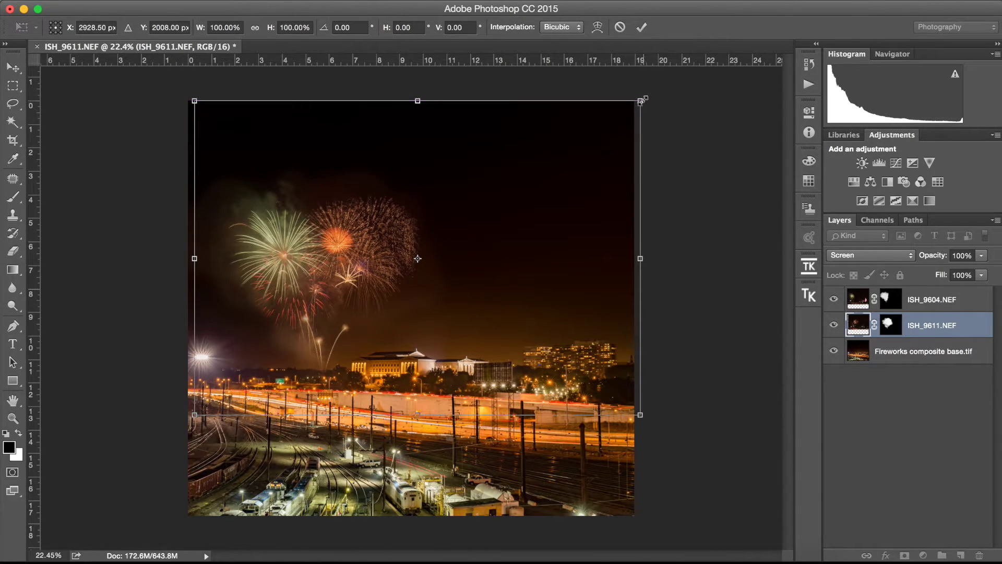
{"action": "left_click_drag", "start_coordinate": [632, 107], "coordinate": [706, 107]}
{"action": "left_click_drag", "start_coordinate": [447, 307], "coordinate": [426, 321]}
{"action": "left_click_drag", "start_coordinate": [426, 319], "coordinate": [426, 318]}
{"action": "key", "text": "c"}
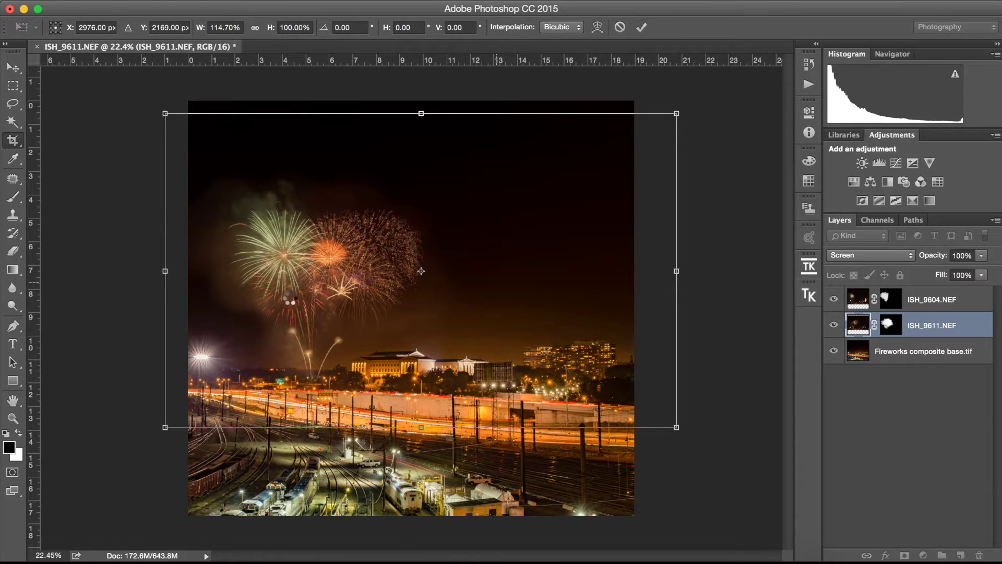
Move the ISH_9604 green firework left, away from the orange one, and scale it down slightly.
{"action": "left_click", "coordinate": [916, 305]}
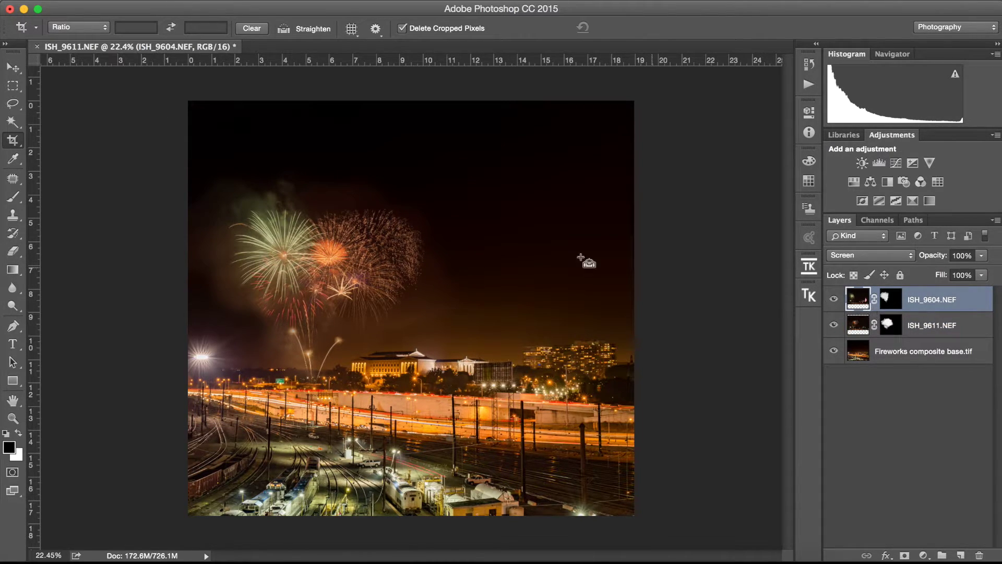
{"action": "left_click", "coordinate": [12, 68]}
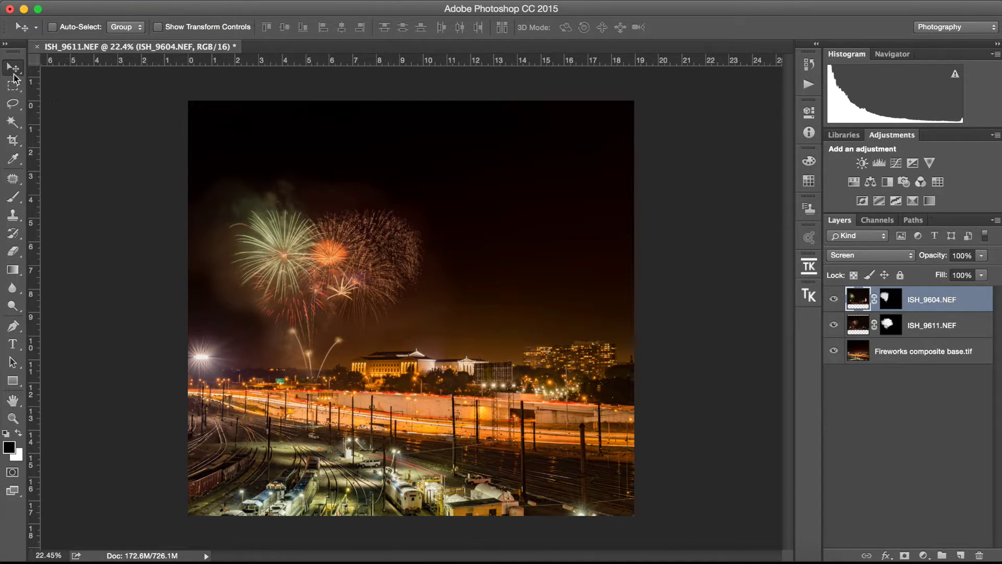
{"action": "left_click_drag", "start_coordinate": [285, 274], "coordinate": [259, 282]}
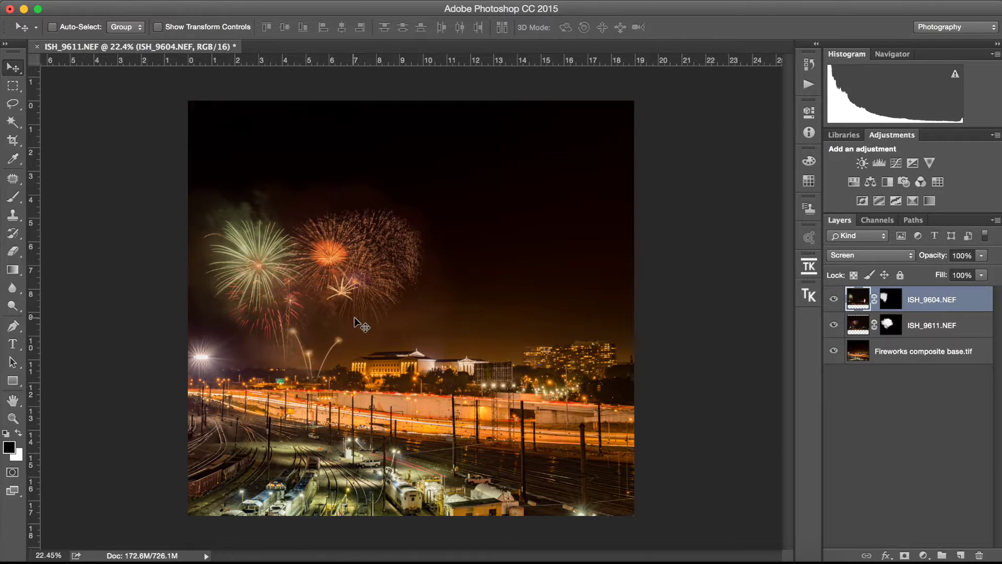
{"action": "key", "text": "ctrl+t"}
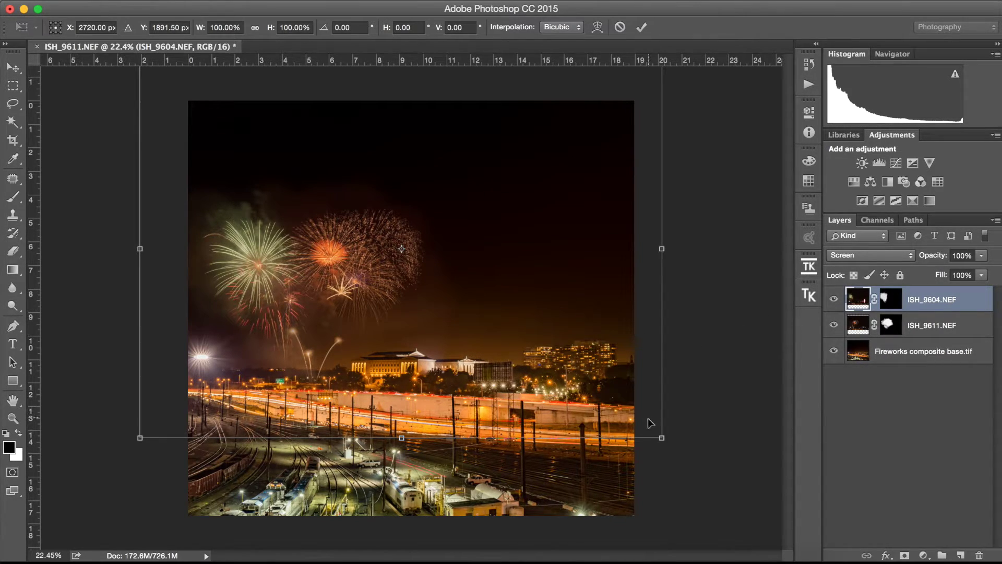
{"action": "mouse_move", "coordinate": [662, 441]}
{"action": "left_mouse_down"}
{"action": "mouse_move", "coordinate": [578, 396]}
{"action": "mouse_move", "coordinate": [650, 453]}
{"action": "mouse_move", "coordinate": [648, 438]}
{"action": "left_mouse_up"}
{"action": "left_click_drag", "start_coordinate": [141, 441], "coordinate": [160, 430]}
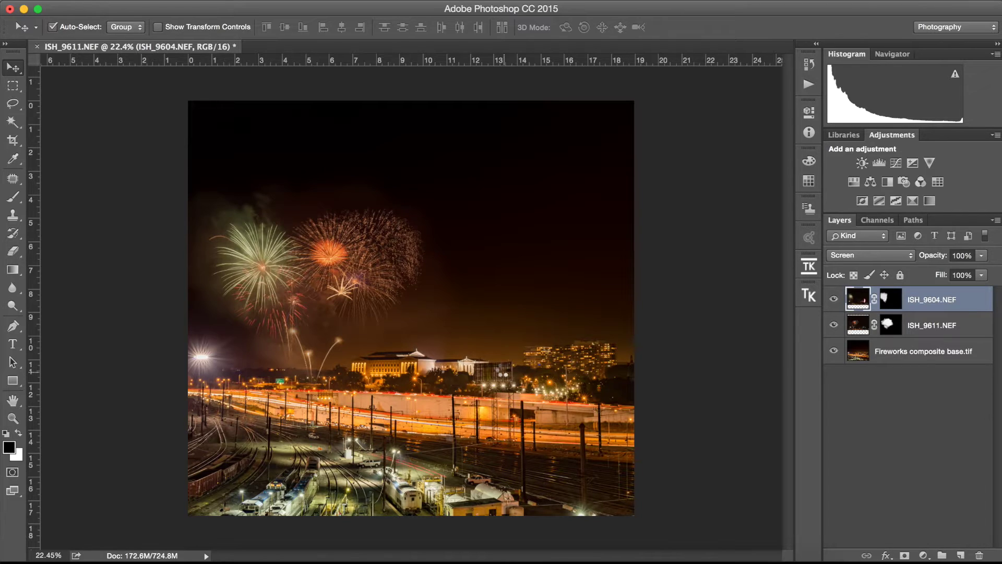
{"action": "left_click_drag", "start_coordinate": [502, 369], "coordinate": [500, 367]}
Undo the firework transforms and the crop, stepping back past the latest painting on the ISH_9604 mask.
{"action": "key", "text": "super+alt+z"}
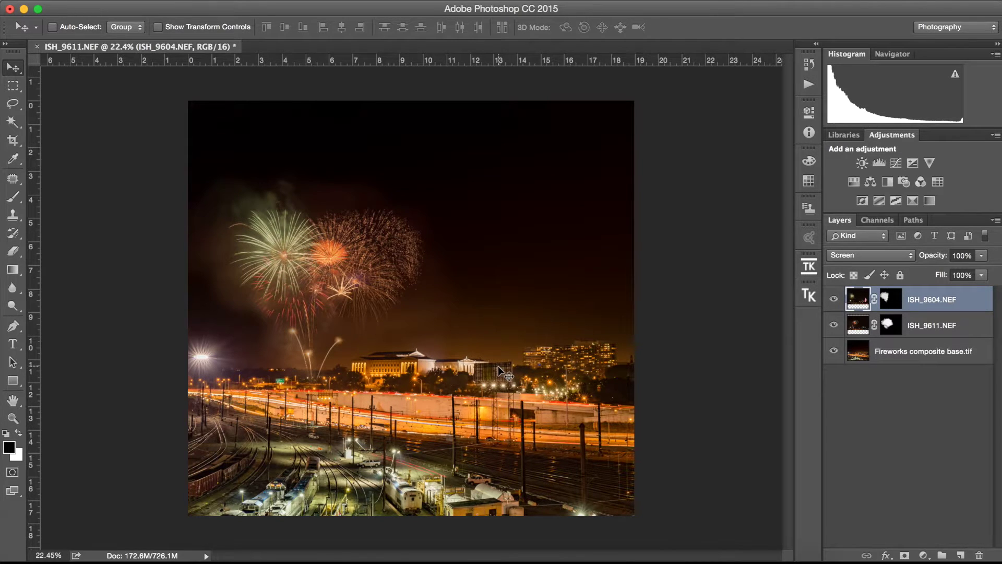
{"action": "key", "text": "super+alt+z"}
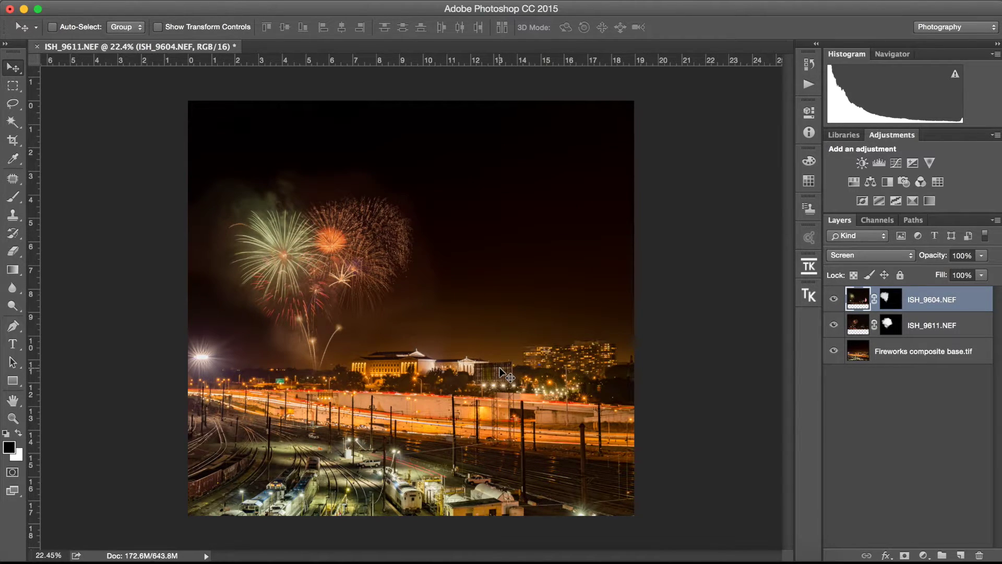
{"action": "key", "text": "super+alt+z"}
{"action": "key", "text": "super+alt+z"}
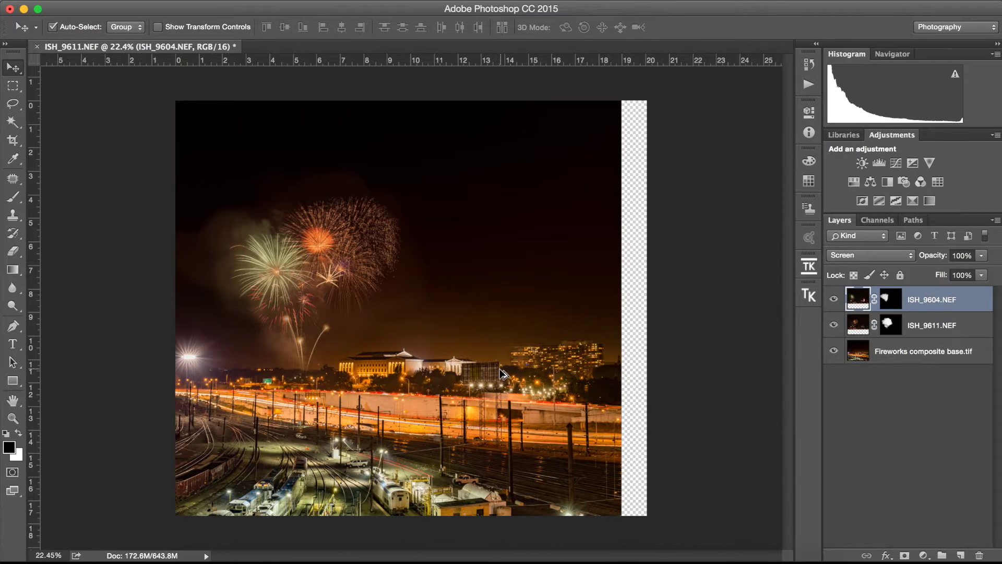
{"action": "key", "text": "super+alt+z"}
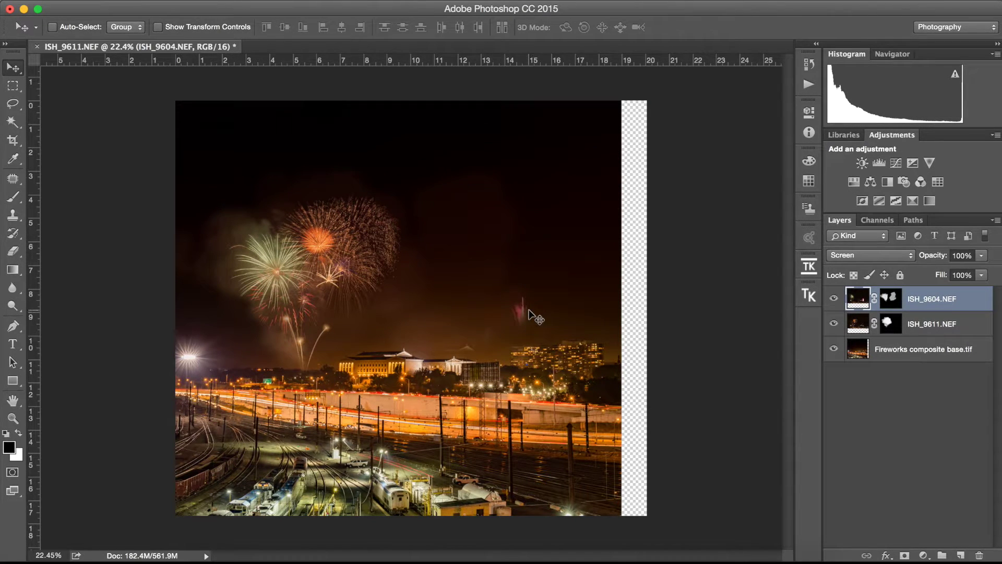
Crop off the transparent strip at the right side of the full-width composite.
{"action": "left_click", "coordinate": [13, 140]}
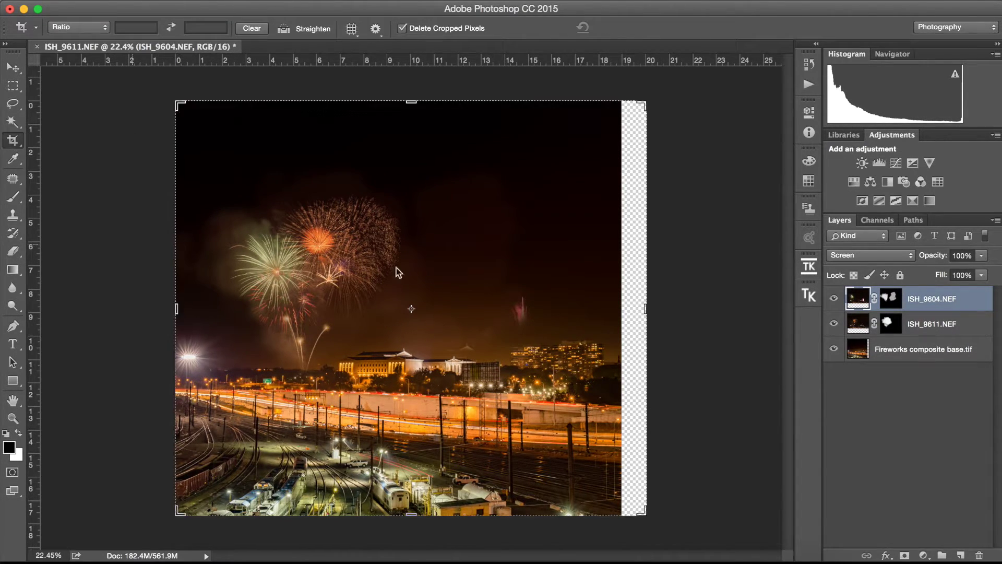
{"action": "left_click_drag", "start_coordinate": [644, 310], "coordinate": [632, 316]}
{"action": "key", "text": "Return"}
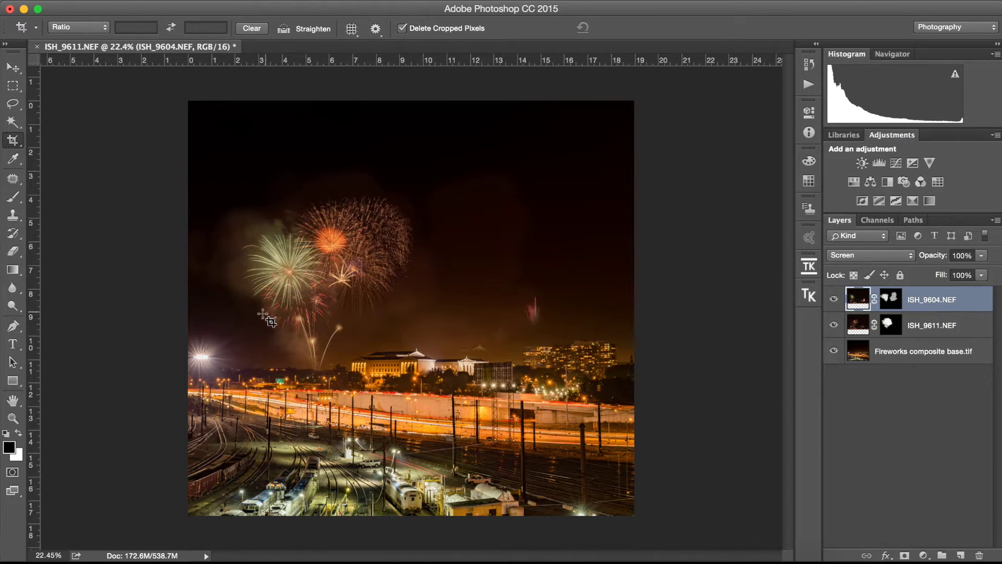
Paint black at 60% brush opacity on the ISH_9604 mask over the red sparks and haze below the green firework.
{"action": "key", "text": "z"}
{"action": "left_click_drag", "start_coordinate": [280, 322], "coordinate": [644, 311]}
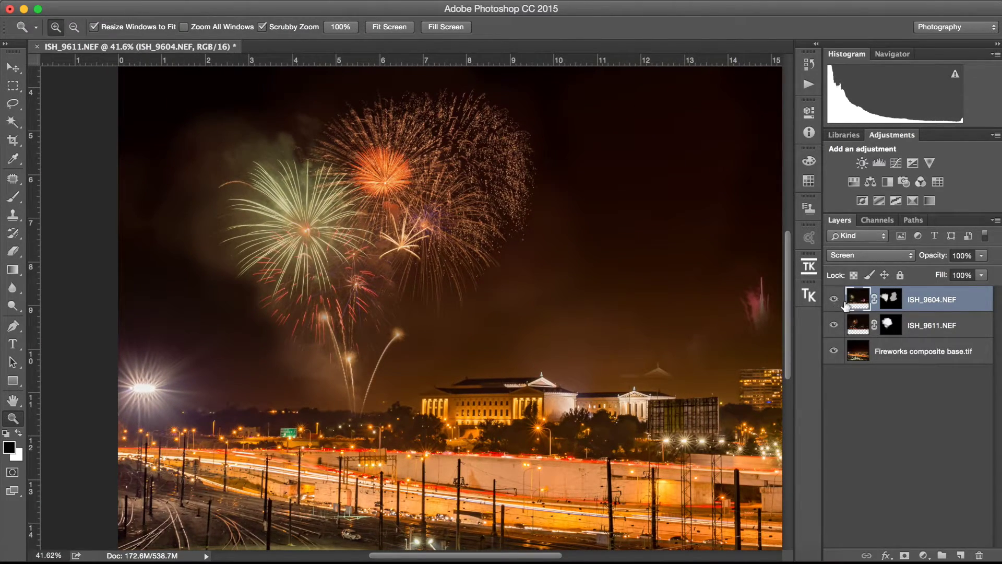
{"action": "left_click", "coordinate": [889, 303]}
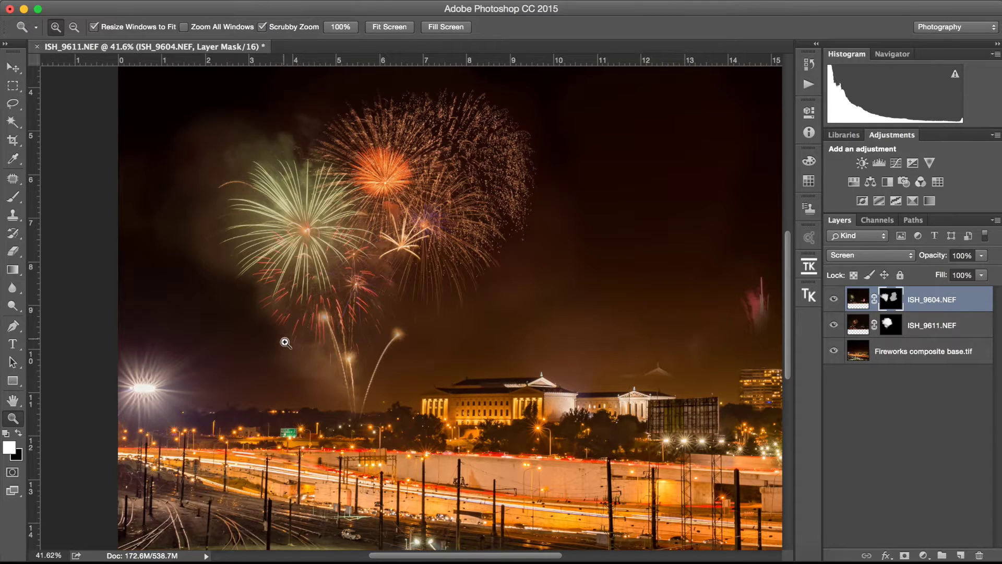
{"action": "key", "text": "b"}
{"action": "key", "text": "x"}
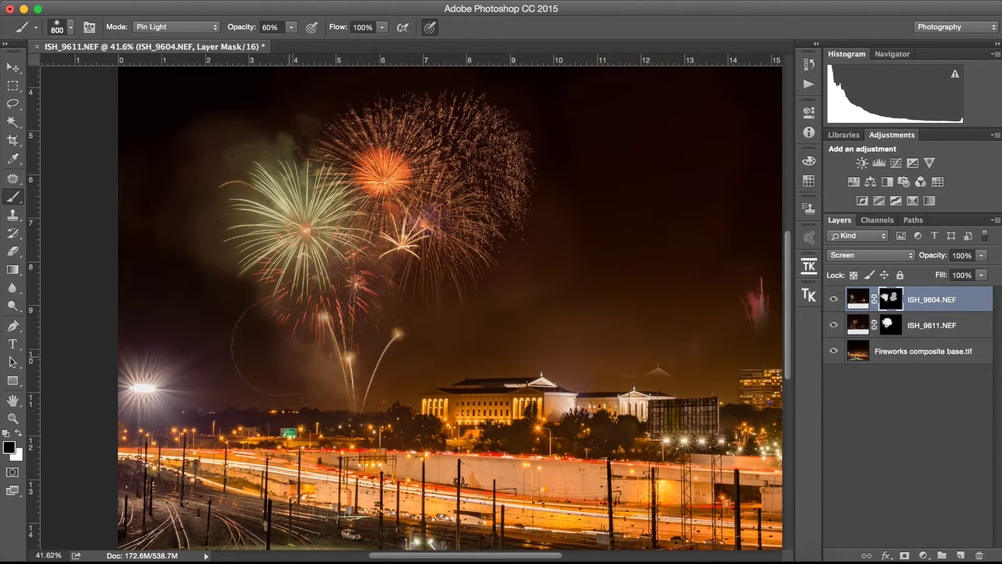
{"action": "mouse_move", "coordinate": [292, 329]}
{"action": "left_mouse_down"}
{"action": "mouse_move", "coordinate": [341, 340]}
{"action": "mouse_move", "coordinate": [346, 350]}
{"action": "left_mouse_up"}
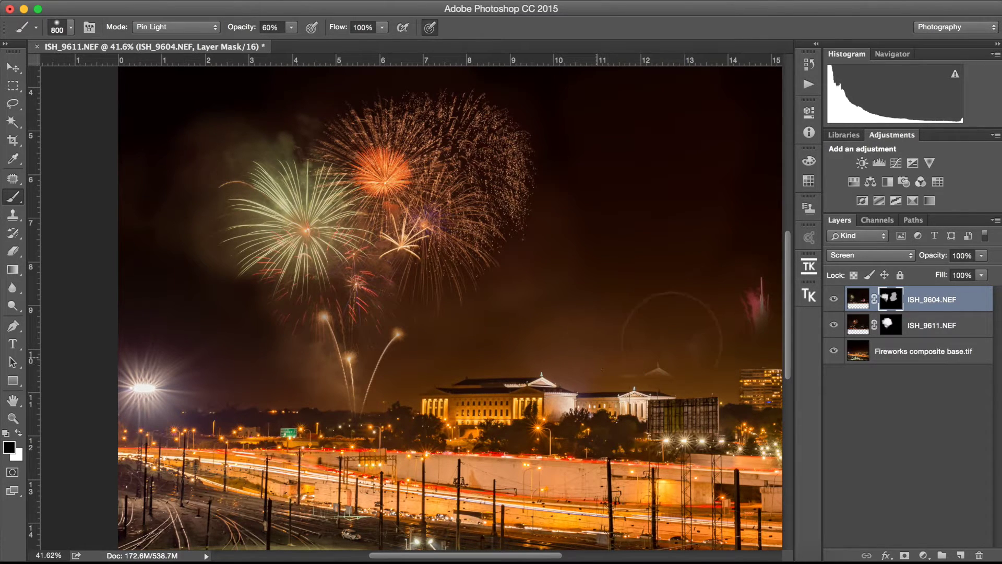
Test a white brush stroke on the ISH_9611 mask below the green firework and undo it.
{"action": "left_click", "coordinate": [890, 324]}
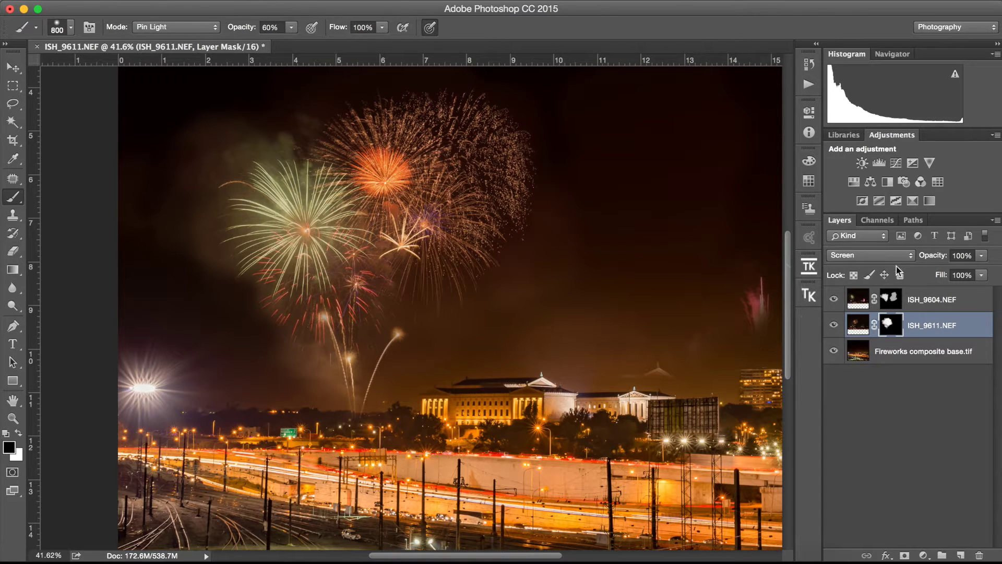
{"action": "key", "text": "x"}
{"action": "left_click", "coordinate": [256, 356]}
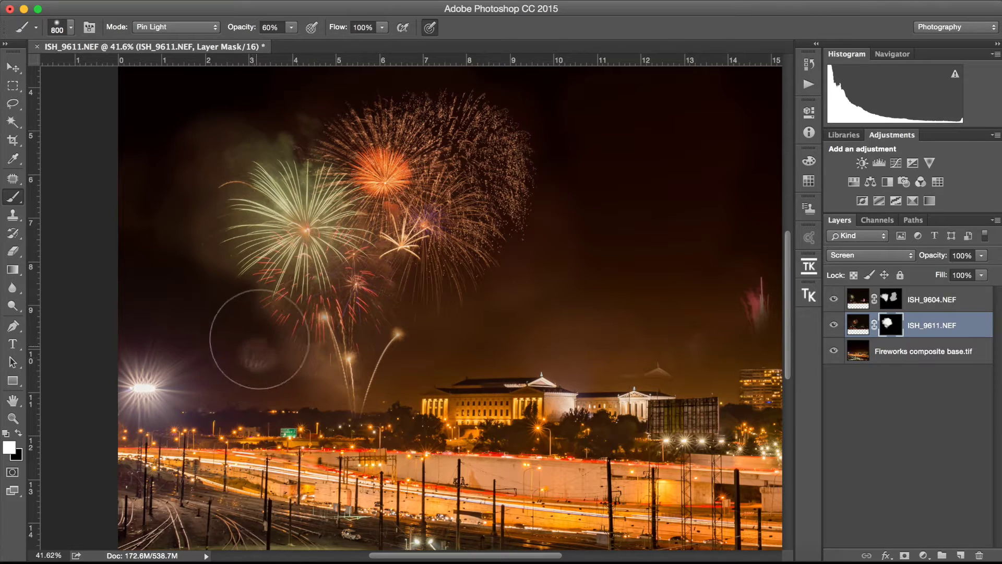
{"action": "key", "text": "ctrl+z"}
{"action": "key", "text": "x"}
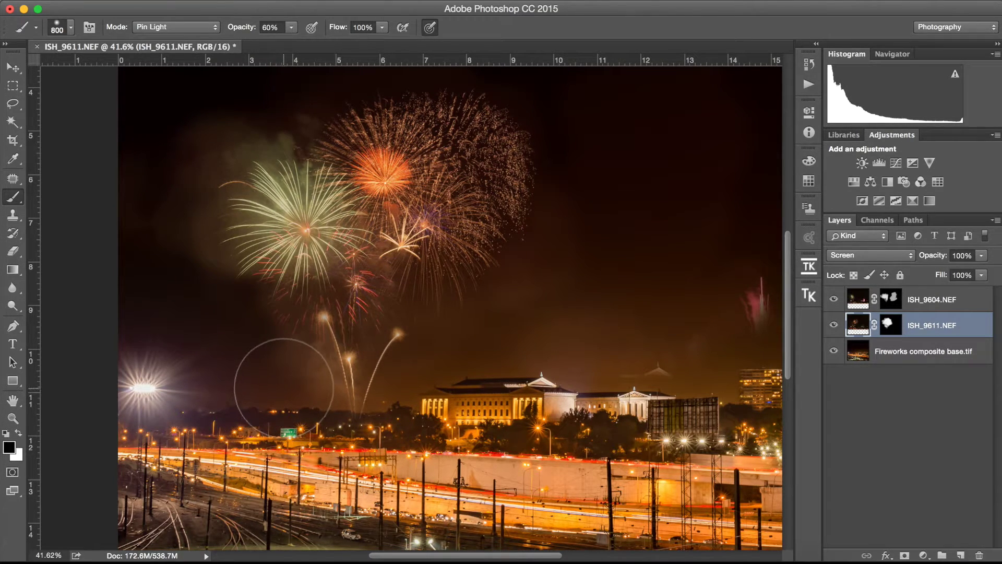
{"action": "left_click", "coordinate": [300, 371]}
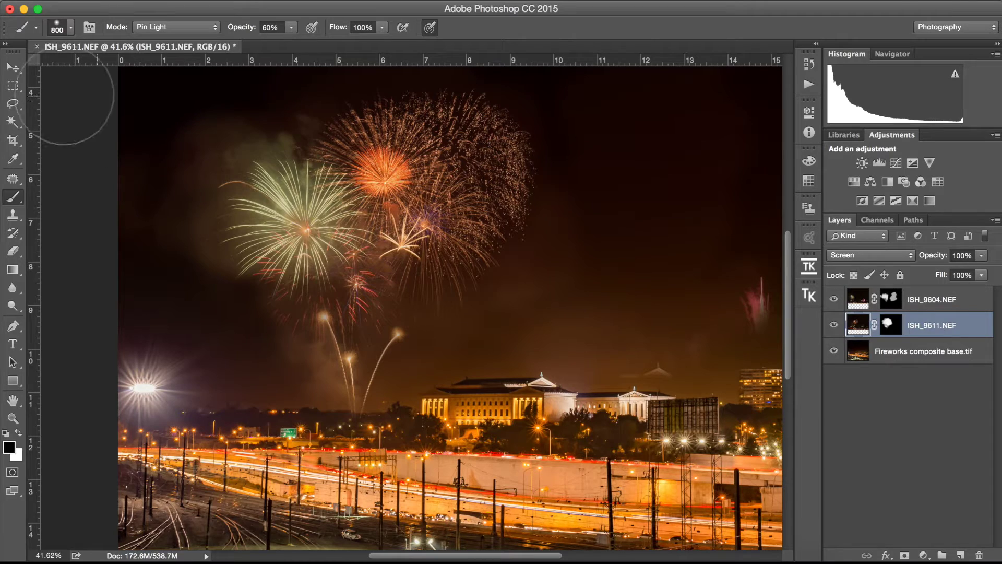
Review the whole composite with the full image in view.
{"action": "left_click", "coordinate": [13, 67]}
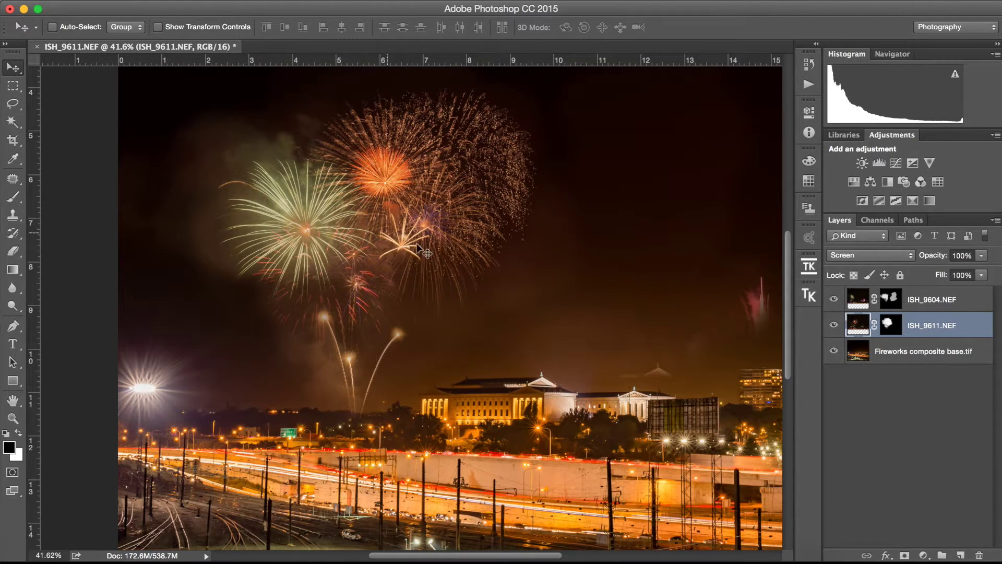
{"action": "key", "text": "z"}
{"action": "left_click_drag", "start_coordinate": [378, 300], "coordinate": [324, 291]}
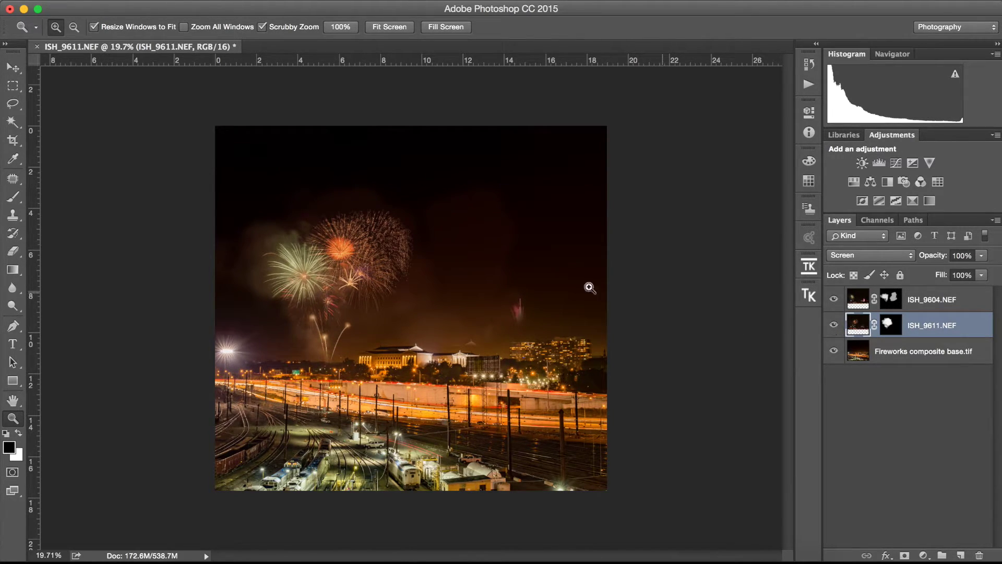
Paint black at 60% brush opacity on the ISH_9604 mask over the faint magenta streak above the city lights.
{"action": "key", "text": "b"}
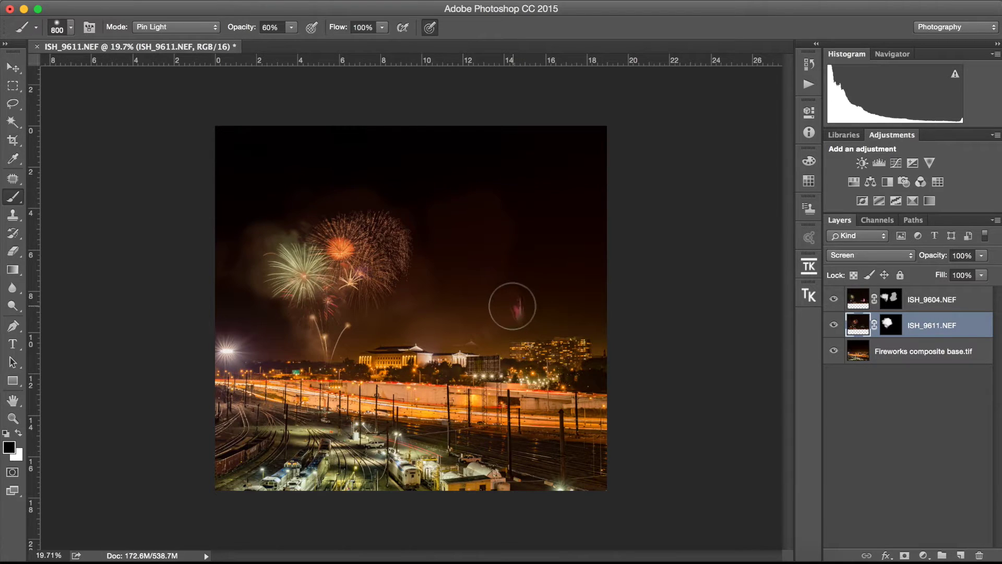
{"action": "key", "text": "bracketright"}
{"action": "key", "text": "bracketright"}
{"action": "key", "text": "bracketright"}
{"action": "key", "text": "bracketright"}
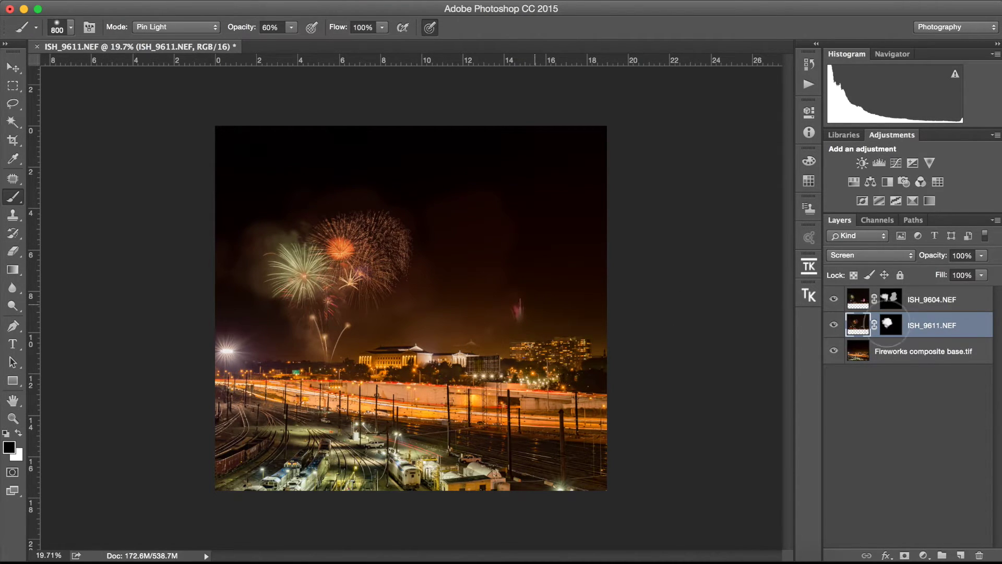
{"action": "left_click", "coordinate": [891, 298]}
{"action": "key", "text": "x"}
{"action": "mouse_move", "coordinate": [536, 288]}
{"action": "left_mouse_down"}
{"action": "mouse_move", "coordinate": [490, 306]}
{"action": "mouse_move", "coordinate": [530, 290]}
{"action": "mouse_move", "coordinate": [517, 315]}
{"action": "mouse_move", "coordinate": [544, 319]}
{"action": "mouse_move", "coordinate": [535, 317]}
{"action": "left_mouse_up"}
{"action": "key", "text": "super+2"}
{"action": "key", "text": "x"}
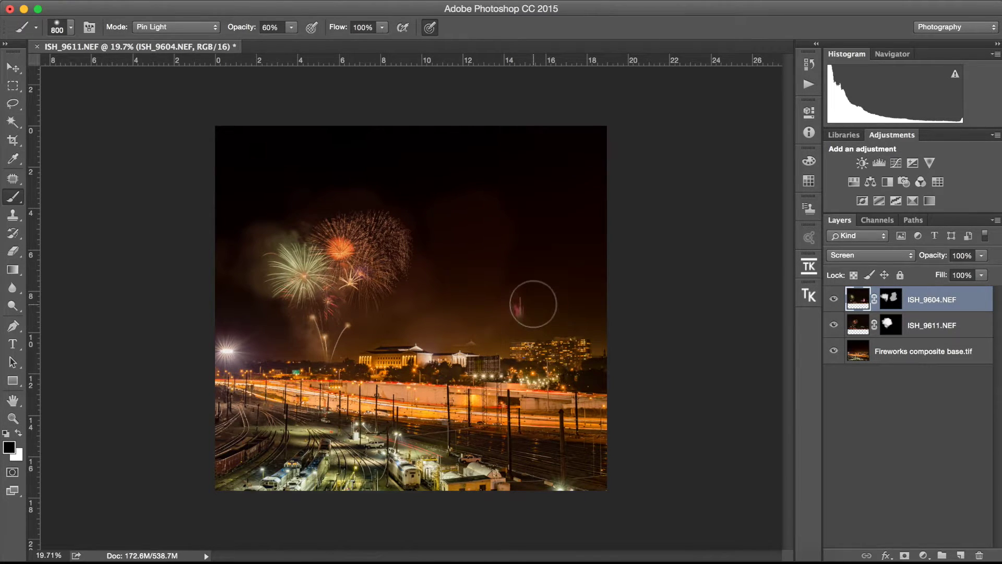
{"action": "left_click", "coordinate": [892, 299]}
{"action": "key", "text": "x"}
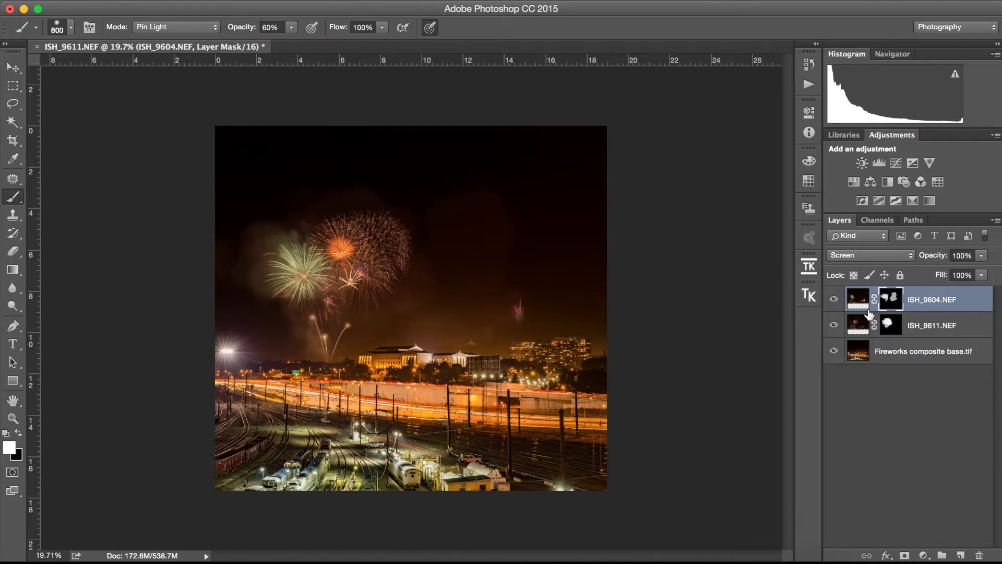
{"action": "key", "text": "x"}
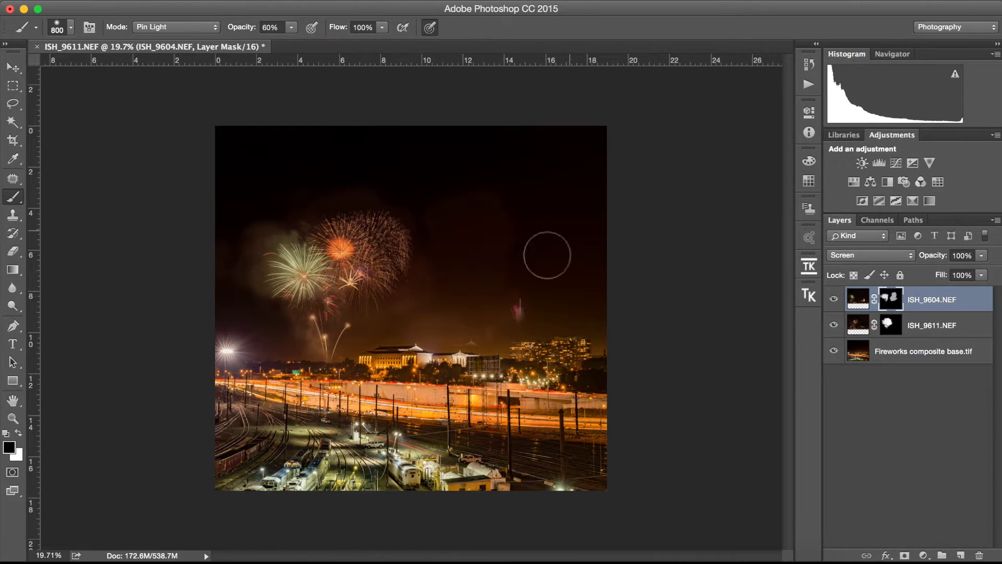
{"action": "mouse_move", "coordinate": [458, 344]}
{"action": "left_mouse_down"}
{"action": "mouse_move", "coordinate": [487, 307]}
{"action": "mouse_move", "coordinate": [459, 358]}
{"action": "mouse_move", "coordinate": [459, 340]}
{"action": "mouse_move", "coordinate": [497, 328]}
{"action": "mouse_move", "coordinate": [512, 307]}
{"action": "mouse_move", "coordinate": [503, 331]}
{"action": "mouse_move", "coordinate": [488, 313]}
{"action": "left_mouse_up"}
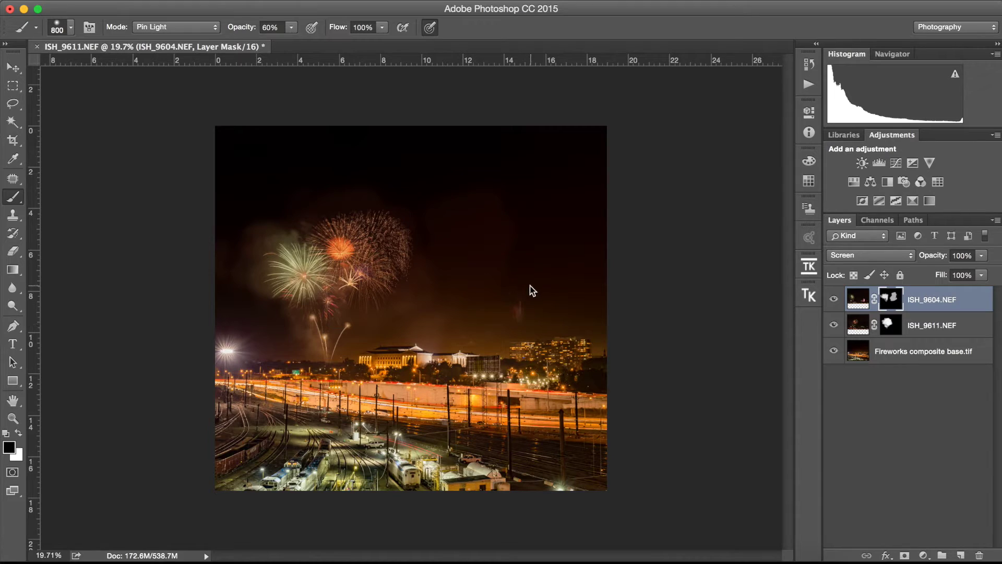
Paint black on the ISH_9611 mask over the rest of the streak and nearby sky, raising the brush opacity to 100%.
{"action": "left_click", "coordinate": [891, 325]}
{"action": "mouse_move", "coordinate": [504, 305]}
{"action": "left_mouse_down"}
{"action": "mouse_move", "coordinate": [512, 315]}
{"action": "mouse_move", "coordinate": [494, 315]}
{"action": "mouse_move", "coordinate": [492, 336]}
{"action": "mouse_move", "coordinate": [458, 331]}
{"action": "mouse_move", "coordinate": [522, 301]}
{"action": "mouse_move", "coordinate": [527, 308]}
{"action": "left_mouse_up"}
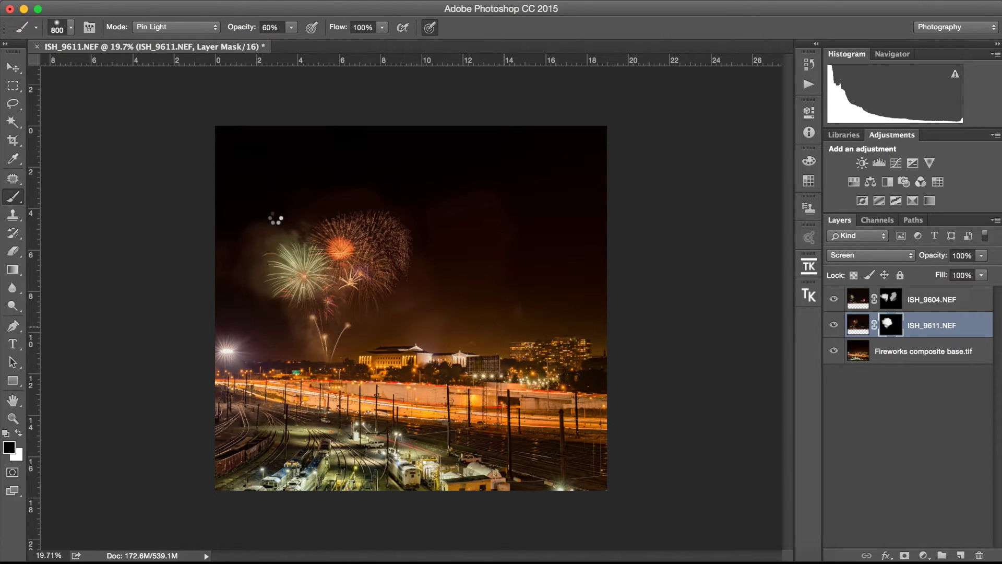
{"action": "left_click", "coordinate": [293, 29]}
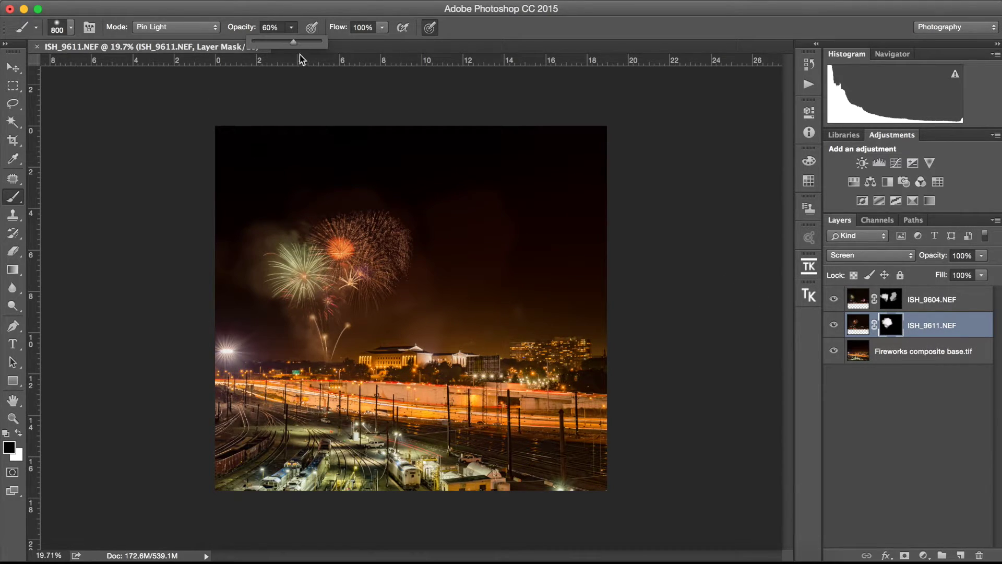
{"action": "left_click_drag", "start_coordinate": [321, 43], "coordinate": [326, 42]}
{"action": "mouse_move", "coordinate": [469, 274]}
{"action": "left_mouse_down"}
{"action": "mouse_move", "coordinate": [486, 318]}
{"action": "mouse_move", "coordinate": [523, 295]}
{"action": "mouse_move", "coordinate": [461, 344]}
{"action": "mouse_move", "coordinate": [510, 315]}
{"action": "mouse_move", "coordinate": [480, 312]}
{"action": "left_mouse_up"}
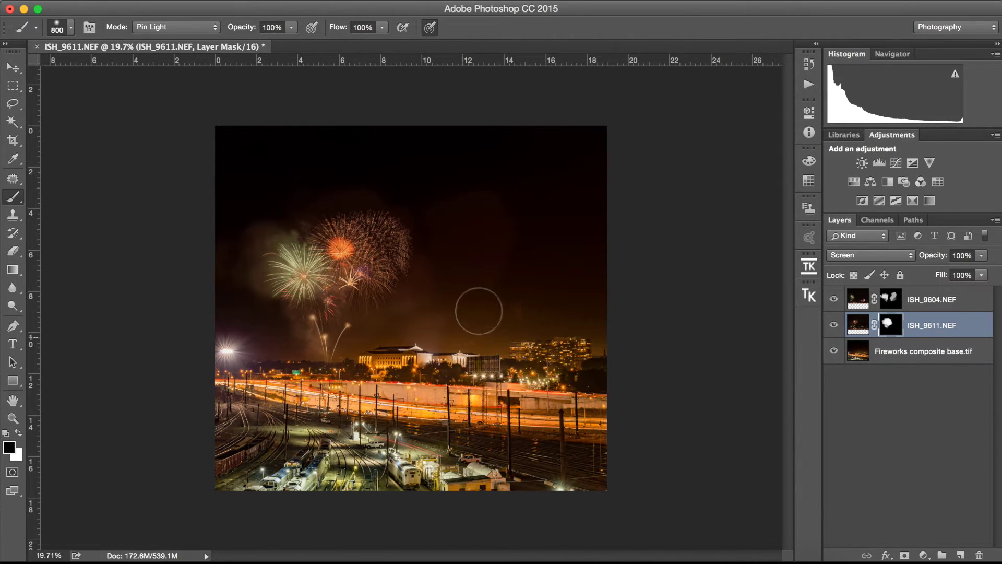
{"action": "left_click", "coordinate": [521, 297]}
Paint black at 100% brush opacity on the ISH_9604 mask over the haze between the fireworks and the apartment buildings.
{"action": "left_click", "coordinate": [890, 299]}
{"action": "mouse_move", "coordinate": [488, 297]}
{"action": "left_mouse_down"}
{"action": "mouse_move", "coordinate": [459, 330]}
{"action": "mouse_move", "coordinate": [541, 313]}
{"action": "mouse_move", "coordinate": [447, 328]}
{"action": "mouse_move", "coordinate": [479, 217]}
{"action": "mouse_move", "coordinate": [529, 242]}
{"action": "mouse_move", "coordinate": [459, 313]}
{"action": "mouse_move", "coordinate": [487, 313]}
{"action": "mouse_move", "coordinate": [459, 360]}
{"action": "left_mouse_up"}
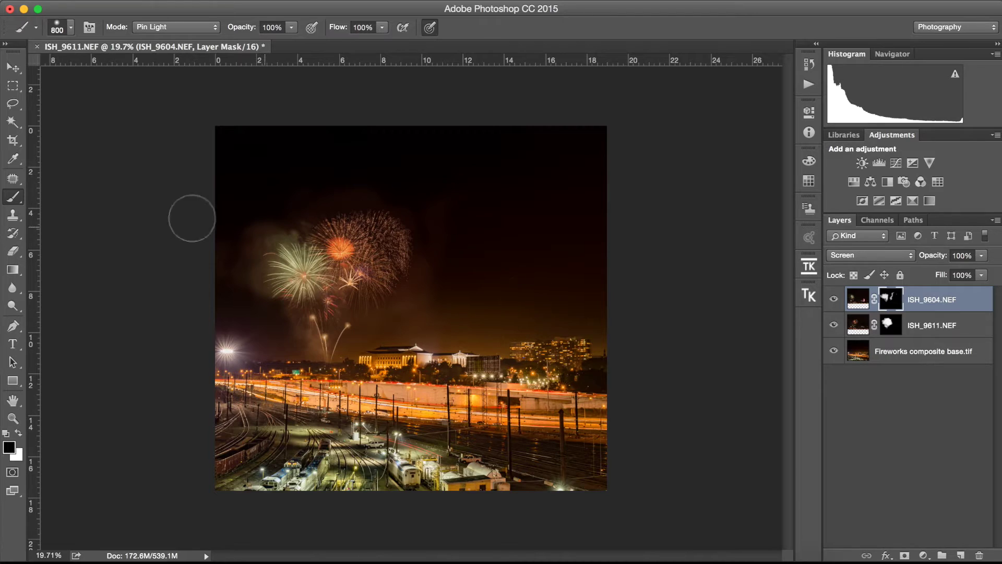
{"action": "left_click", "coordinate": [13, 68]}
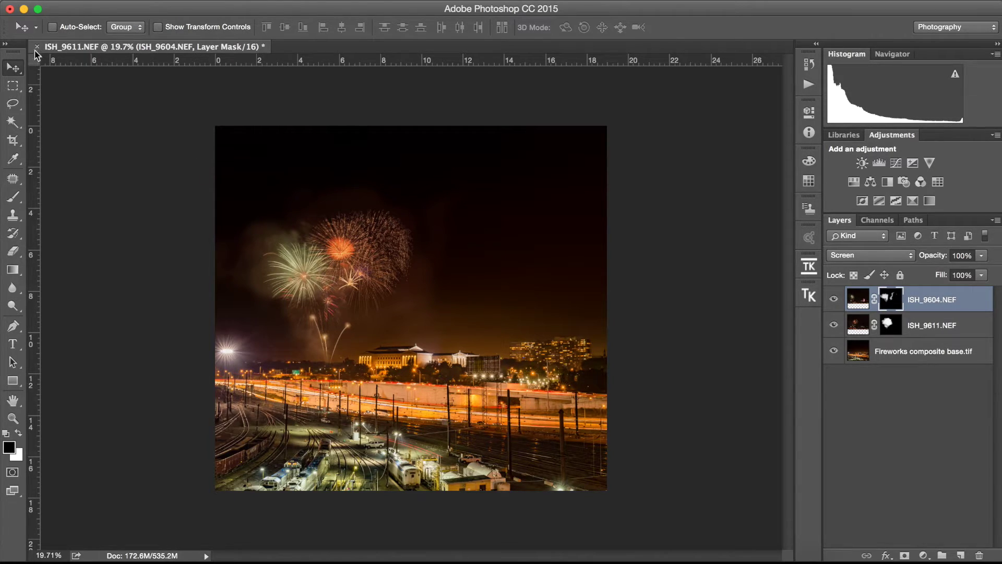
Save the layered fireworks composite and close its document once saving has finished.
{"action": "left_click", "coordinate": [130, 3]}
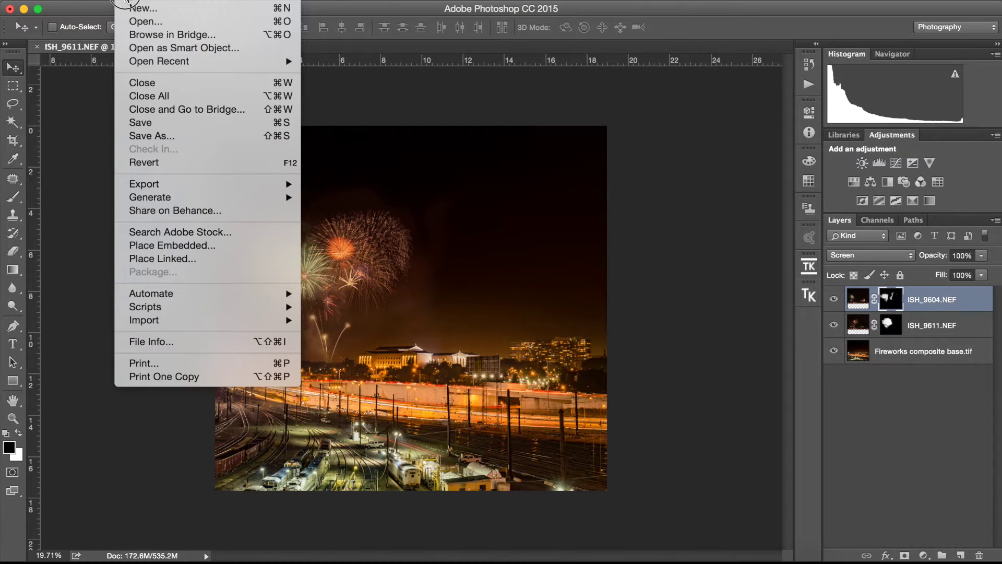
{"action": "left_click", "coordinate": [116, 135]}
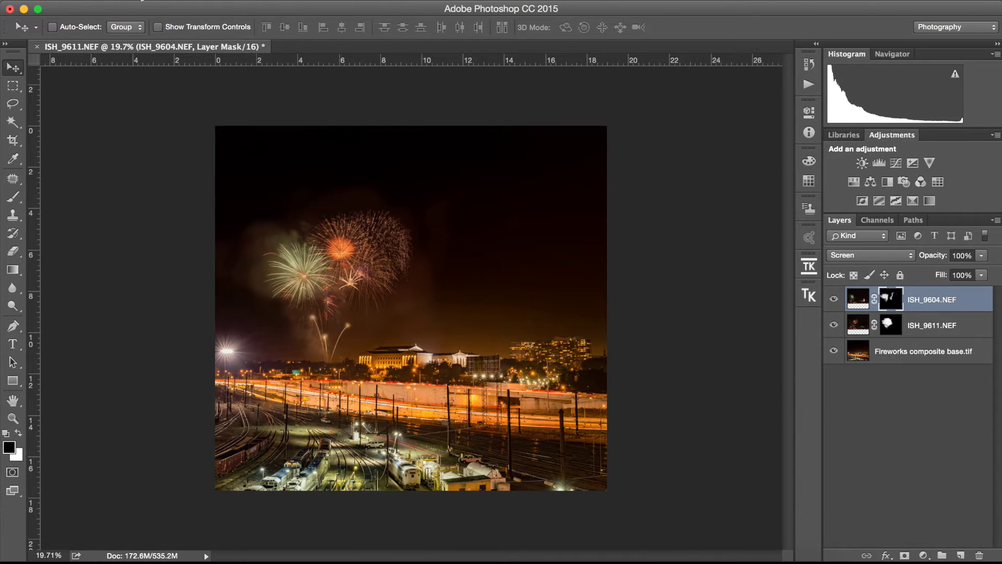
{"action": "left_click", "coordinate": [140, 1]}
{"action": "left_click", "coordinate": [125, 121]}
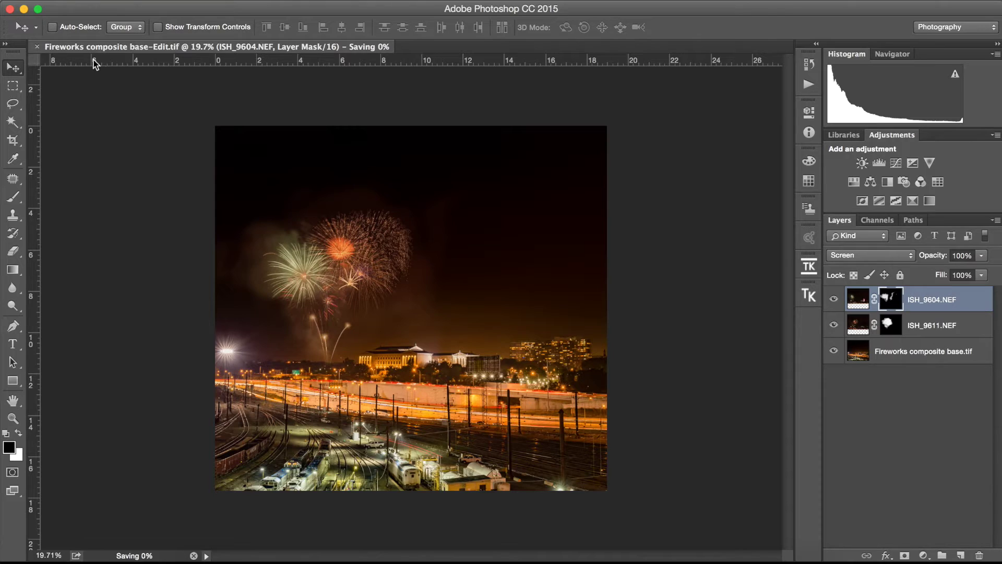
{"action": "key", "text": "super+w"}
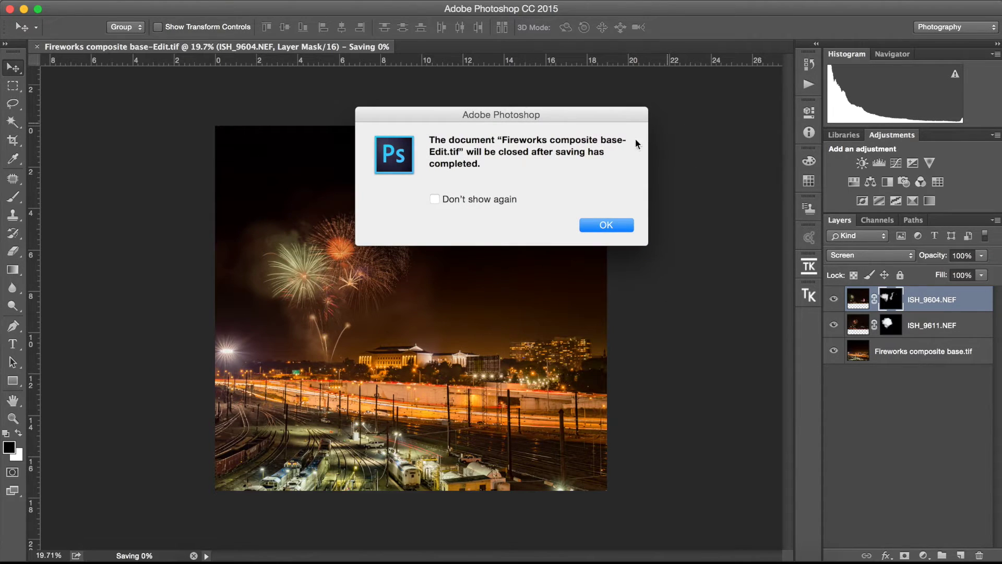
{"action": "left_click", "coordinate": [596, 225]}
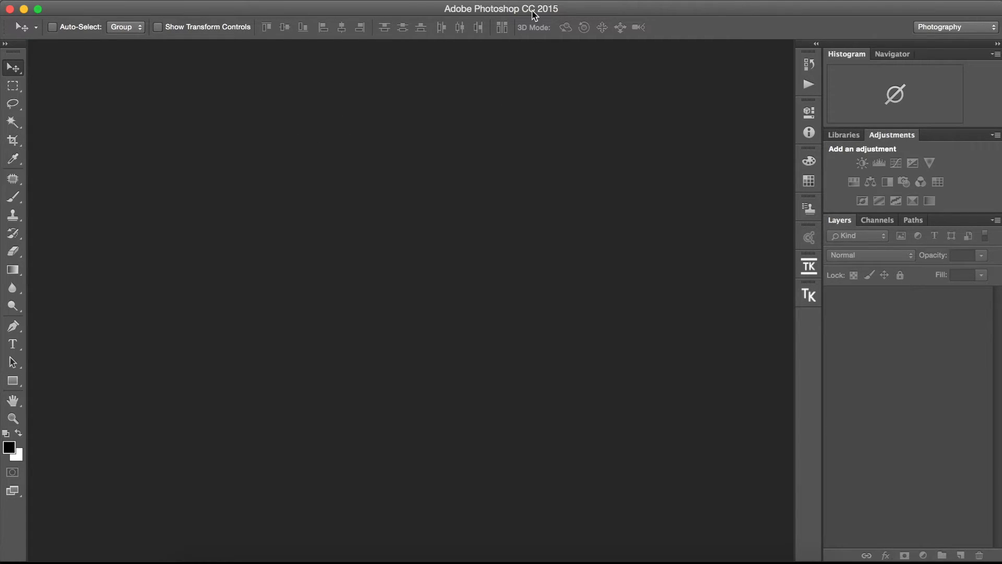
Switch to Lightroom, select Fireworks composite base-Edit.tif, check its photo info overlay and hide the overlay.
{"action": "left_click", "coordinate": [24, 10]}
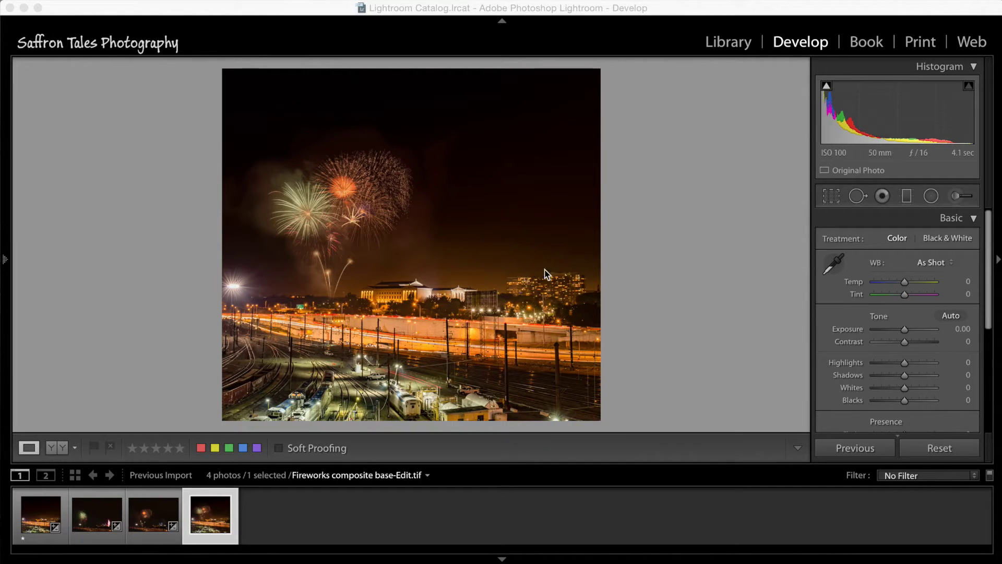
{"action": "left_click", "coordinate": [211, 516]}
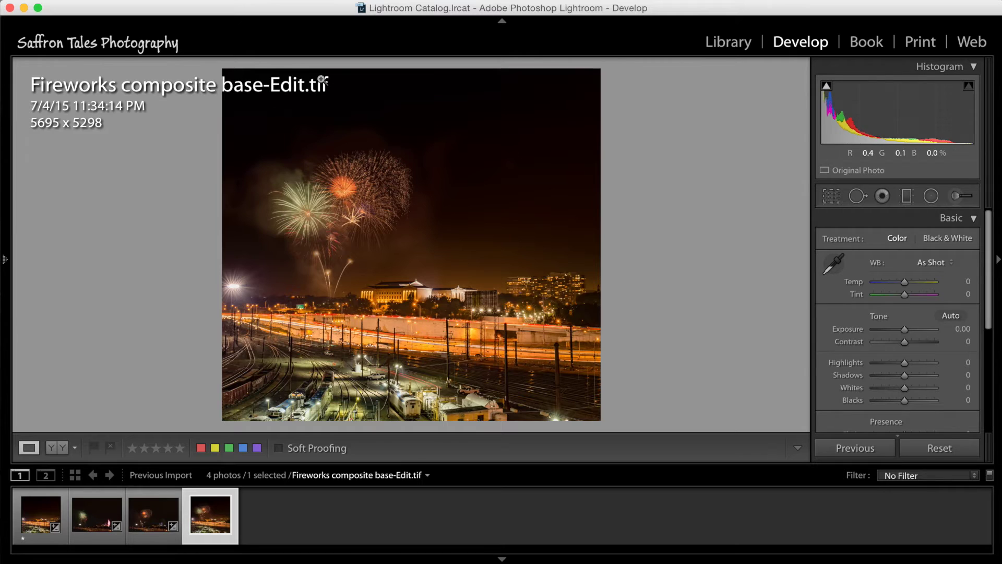
{"action": "key", "text": "i"}
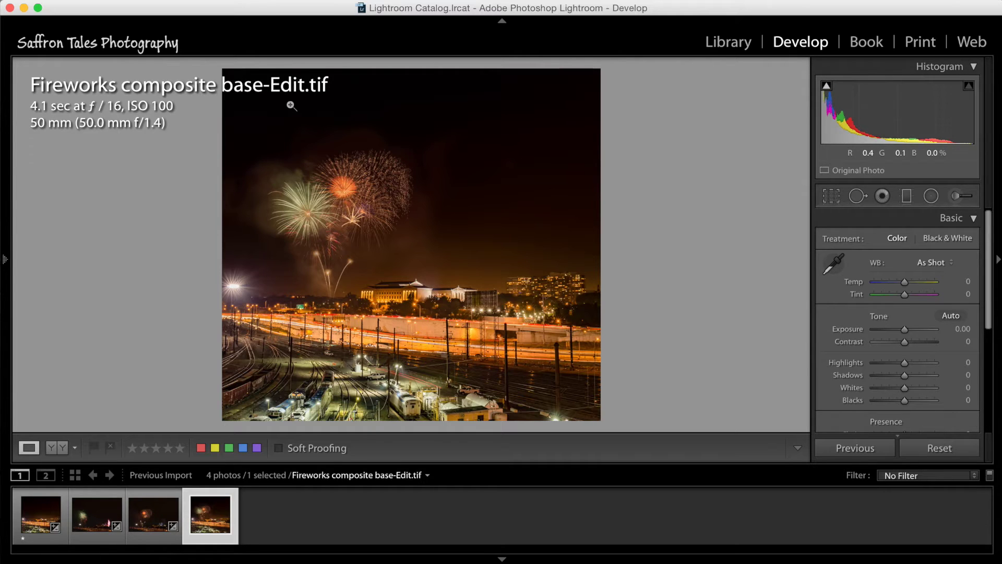
{"action": "key", "text": "i"}
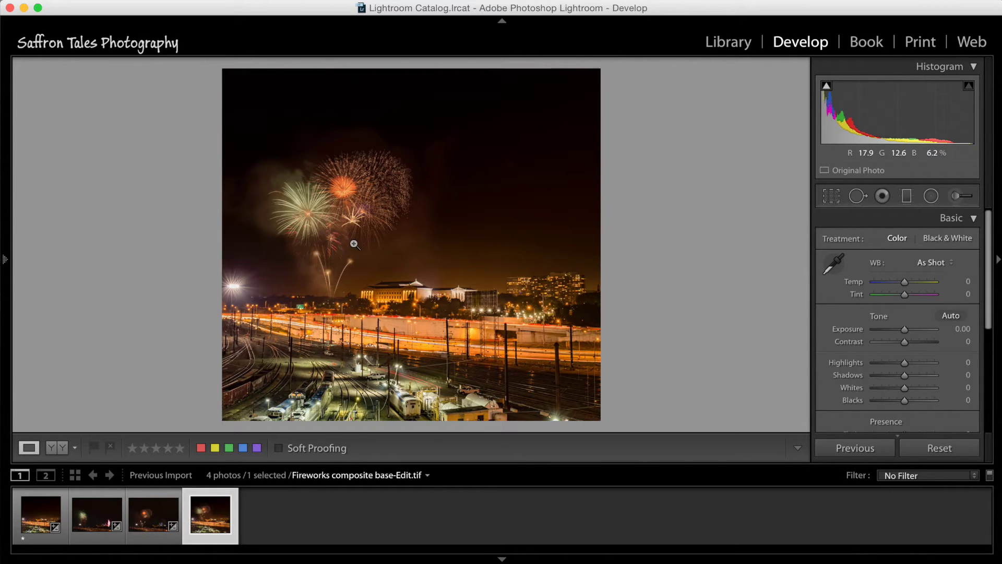
Try Temp -7, Tint +66, Exposure -2.05 and Contrast -26 on the composite, undoing each adjustment.
{"action": "mouse_move", "coordinate": [905, 283]}
{"action": "left_mouse_down"}
{"action": "mouse_move", "coordinate": [889, 288]}
{"action": "mouse_move", "coordinate": [928, 288]}
{"action": "mouse_move", "coordinate": [901, 288]}
{"action": "left_mouse_up"}
{"action": "key", "text": "super+z"}
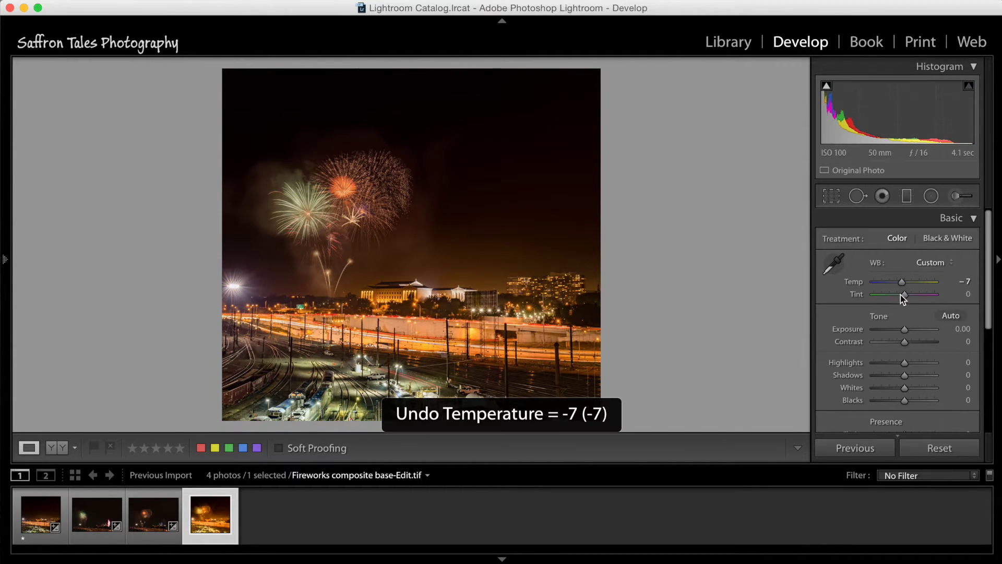
{"action": "left_click_drag", "start_coordinate": [915, 298], "coordinate": [891, 331]}
{"action": "key", "text": "super+z"}
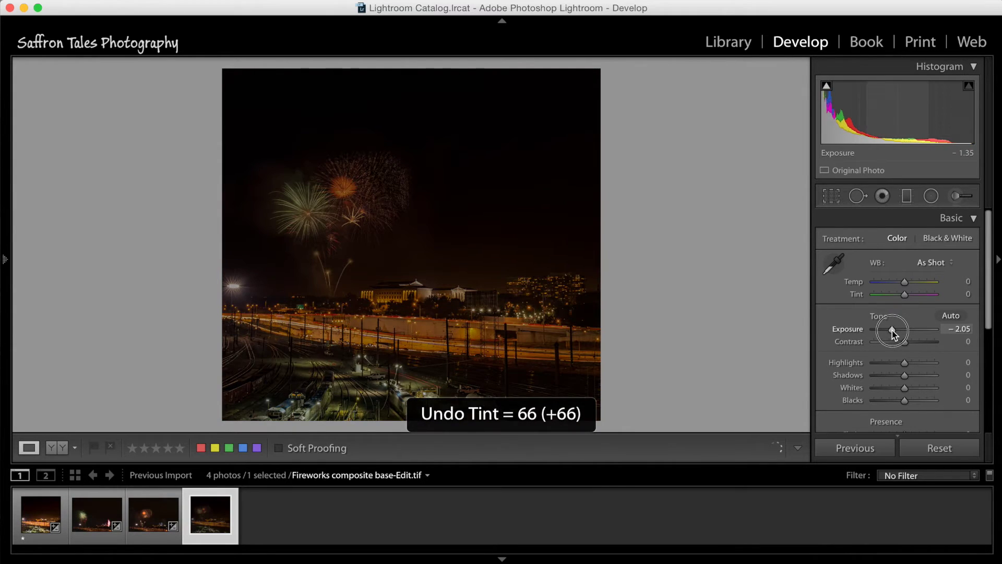
{"action": "key", "text": "super+z"}
{"action": "mouse_move", "coordinate": [895, 343]}
{"action": "left_mouse_down"}
{"action": "mouse_move", "coordinate": [921, 343]}
{"action": "mouse_move", "coordinate": [897, 346]}
{"action": "left_mouse_up"}
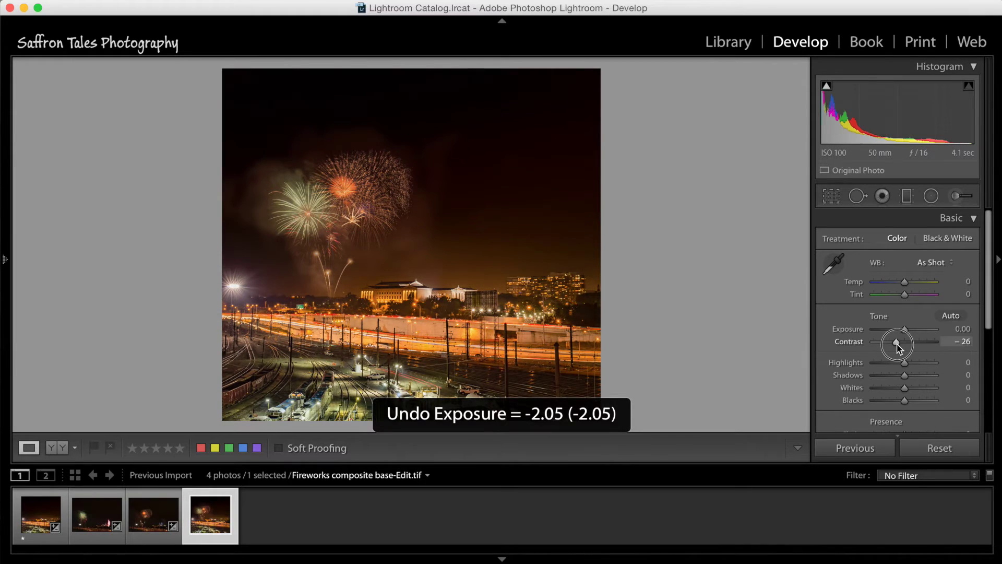
{"action": "key", "text": "super+z"}
Inspect the composite's rail yard and highway close up and return to the full image.
{"action": "left_click", "coordinate": [990, 324]}
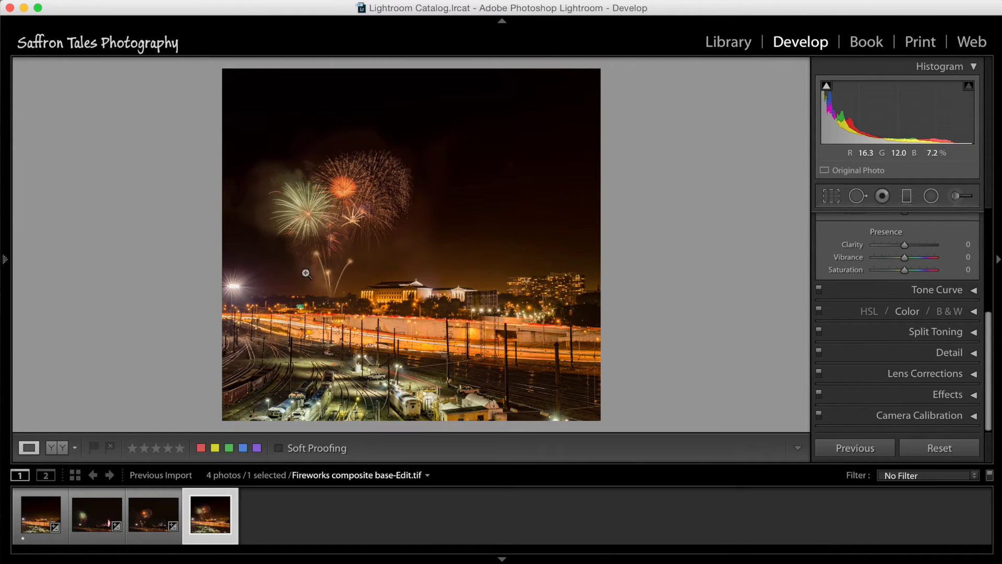
{"action": "left_click", "coordinate": [357, 409]}
{"action": "left_click_drag", "start_coordinate": [357, 408], "coordinate": [421, 256]}
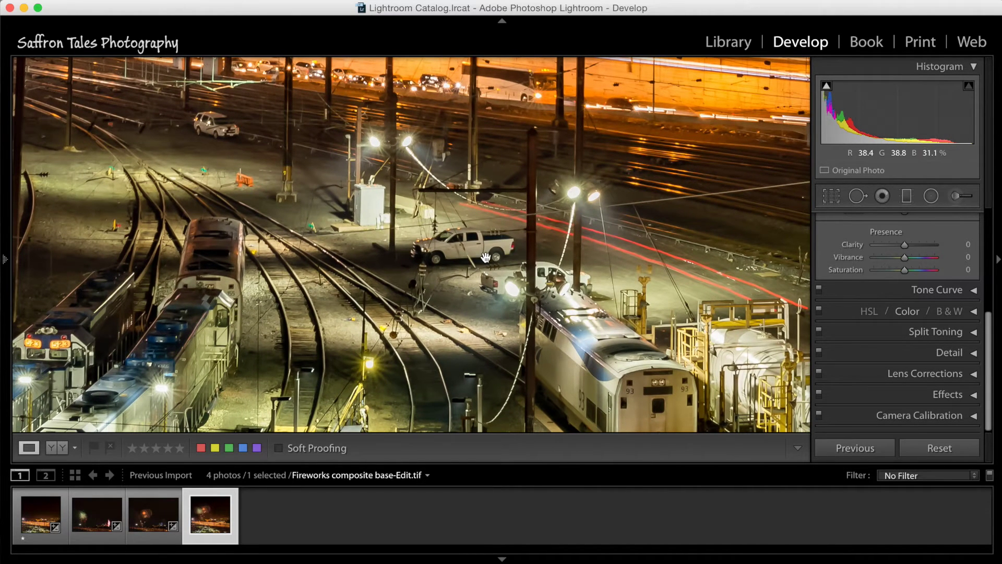
{"action": "left_click", "coordinate": [423, 209]}
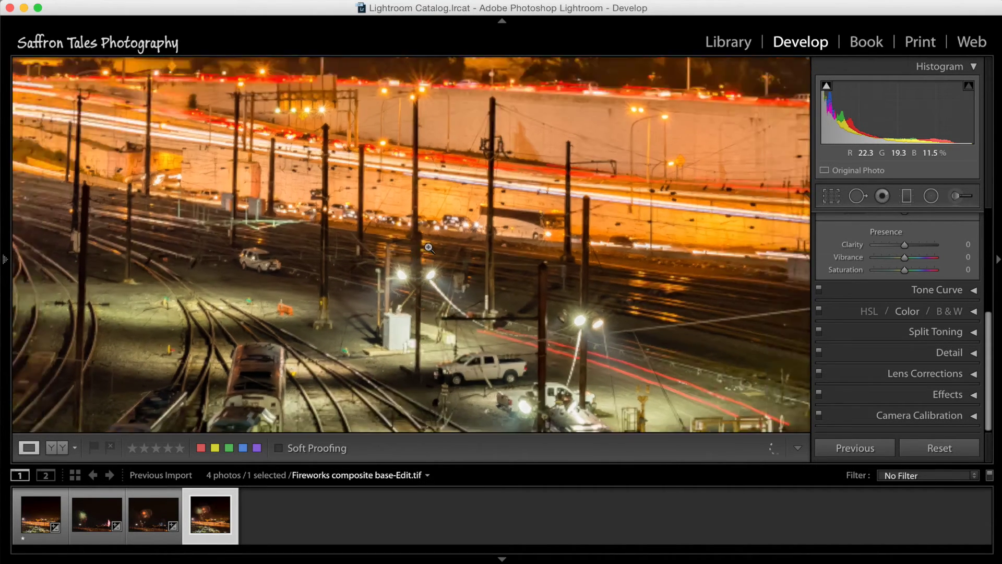
{"action": "left_click", "coordinate": [429, 248]}
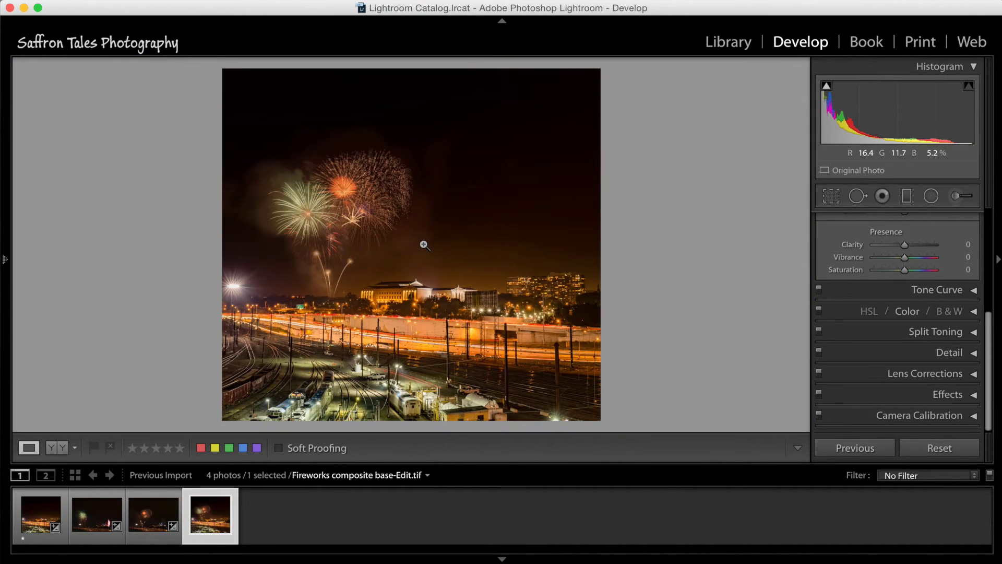